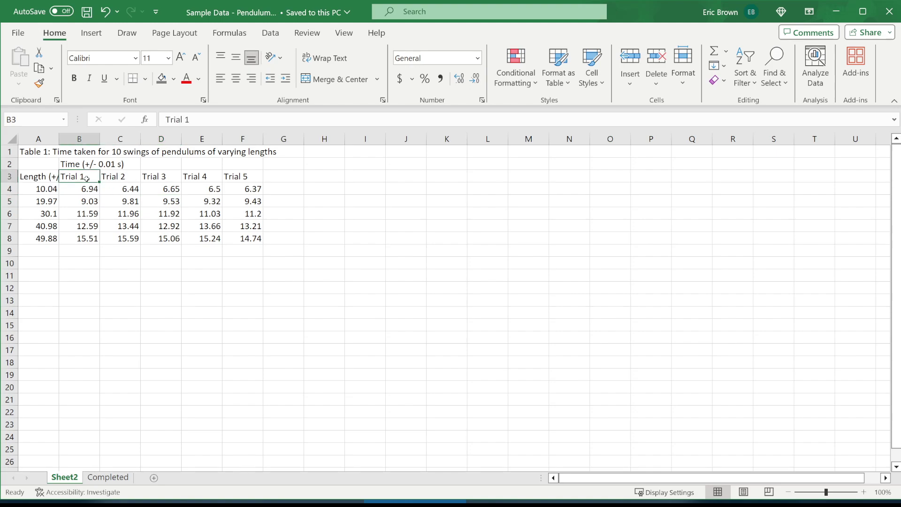
Step: Examine the pendulum table's title, column headings, length values and trial times on Sheet2
click(49, 174)
click(39, 161)
click(45, 155)
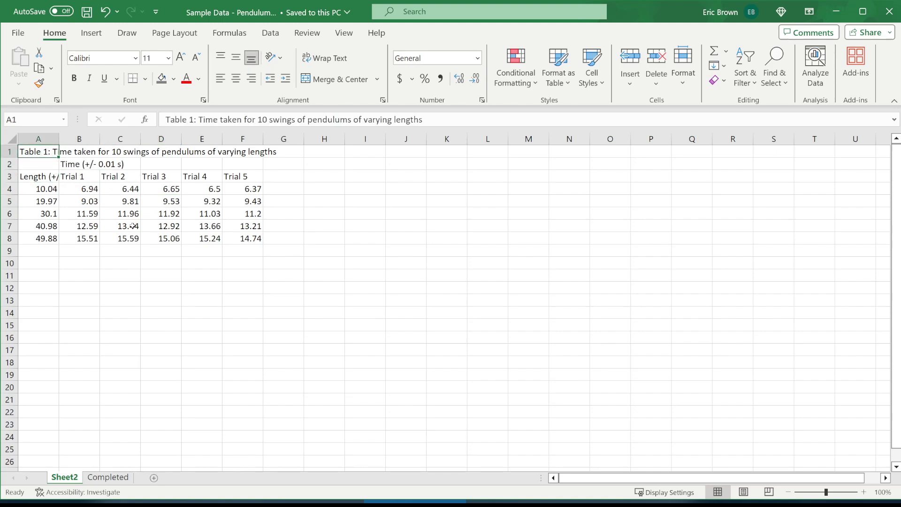
click(147, 214)
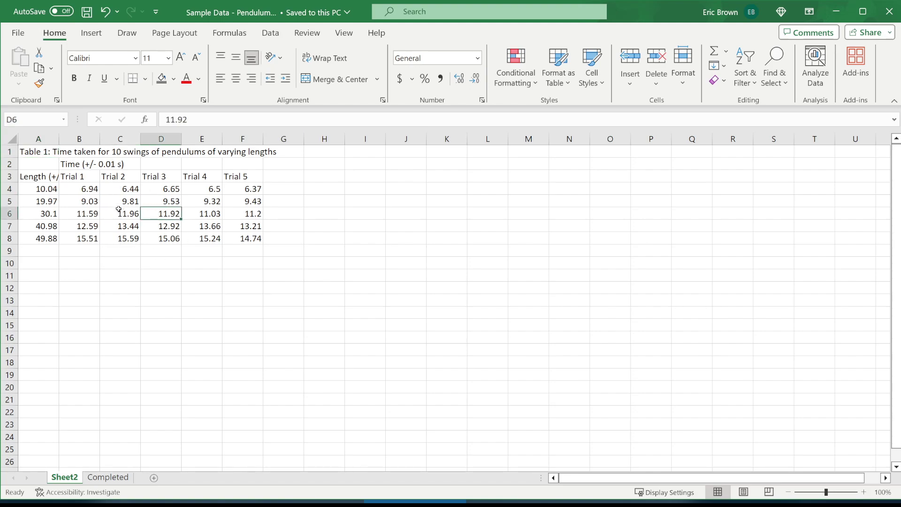
mouse_move(38, 158)
mouse_down()
mouse_move(239, 148)
mouse_move(92, 165)
mouse_move(34, 154)
mouse_up()
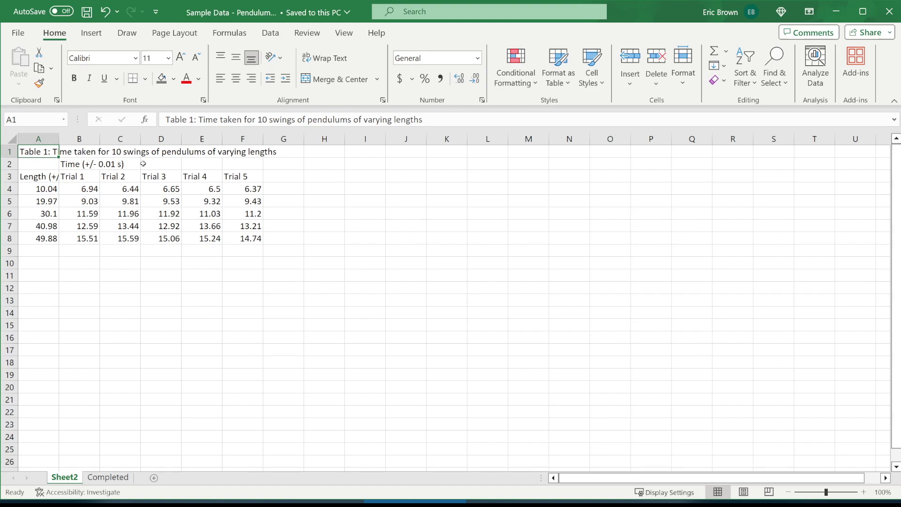
click(123, 175)
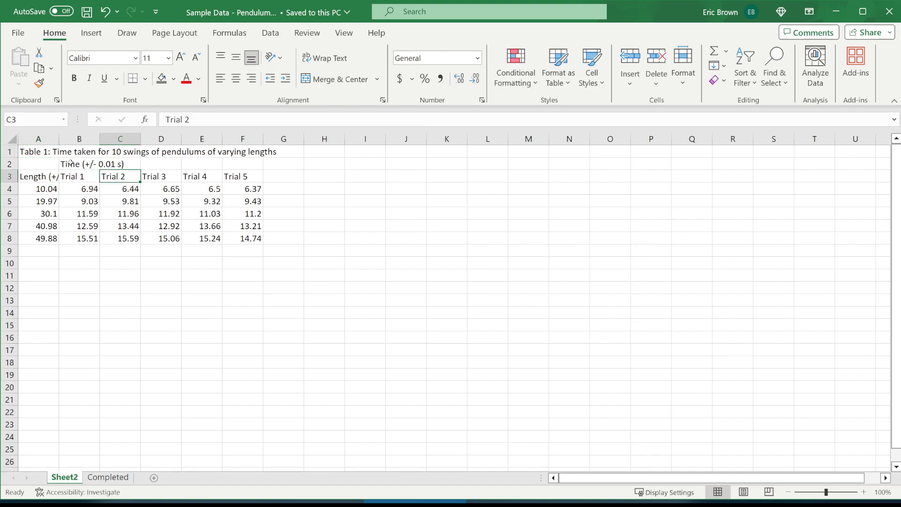
drag(49, 155, 235, 141)
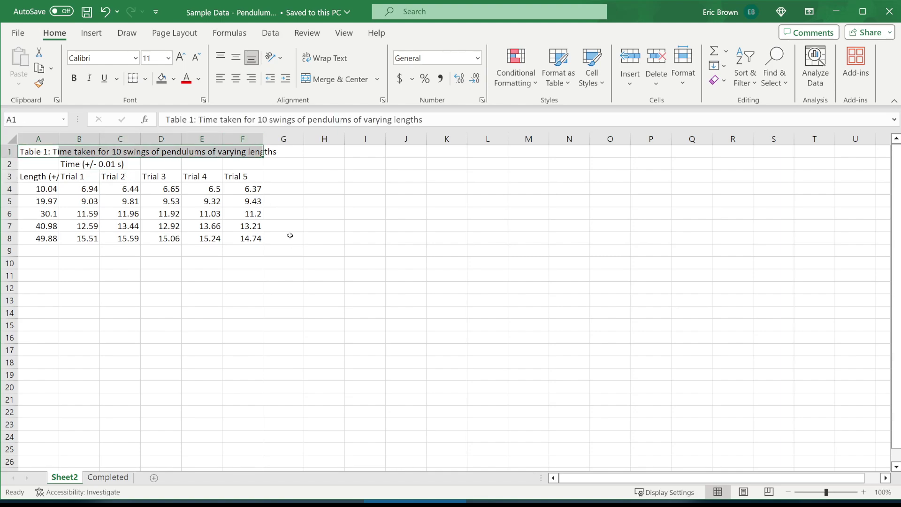
drag(51, 189, 47, 241)
click(113, 187)
click(82, 156)
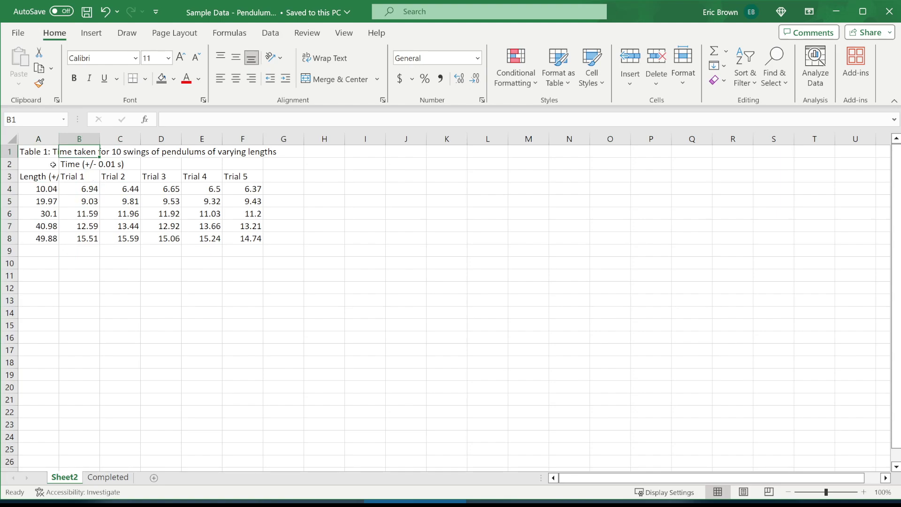
Step: Merge and center the table title across cells A1 to F1
click(40, 155)
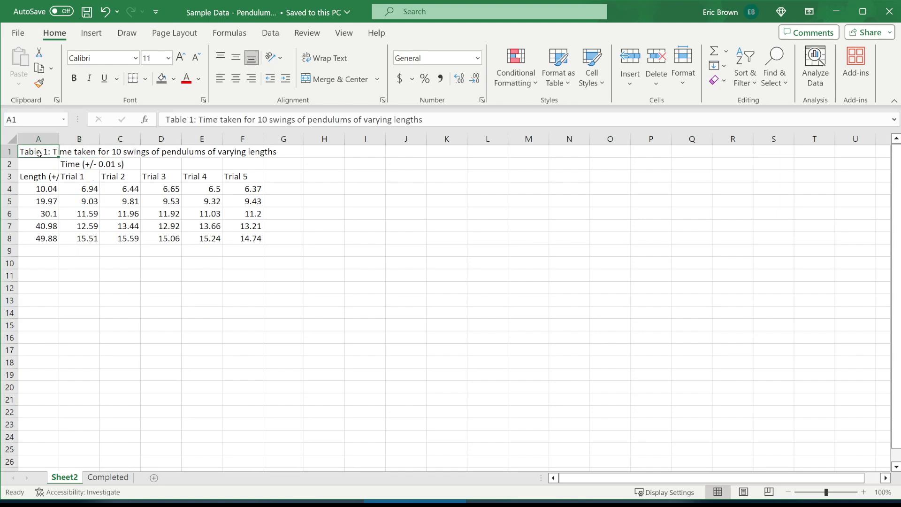
shift+click(256, 153)
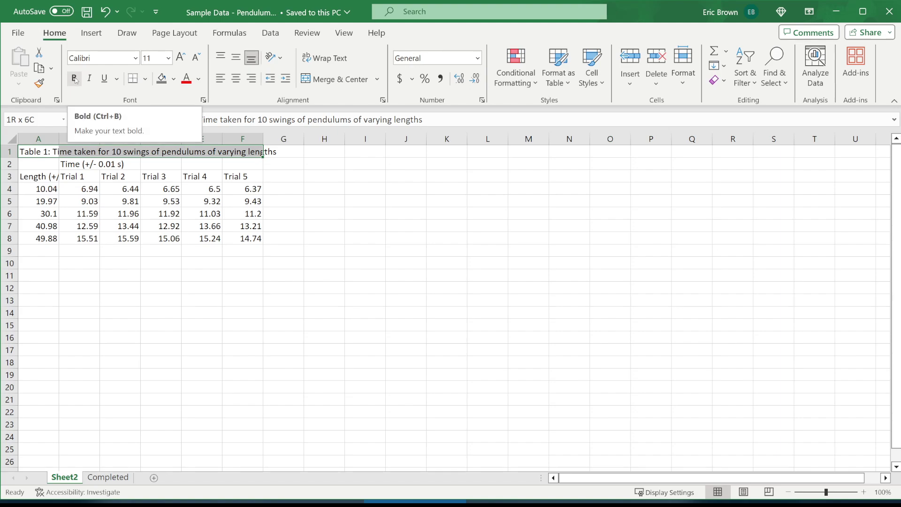
click(332, 80)
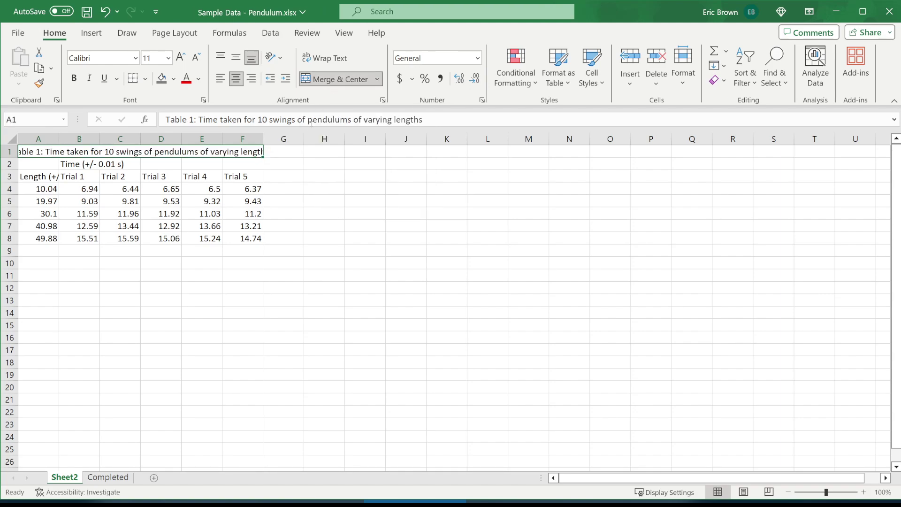
Step: Widen columns A through F slightly so the merged title fits, and make the title bold
drag(58, 139, 304, 139)
click(213, 138)
click(279, 155)
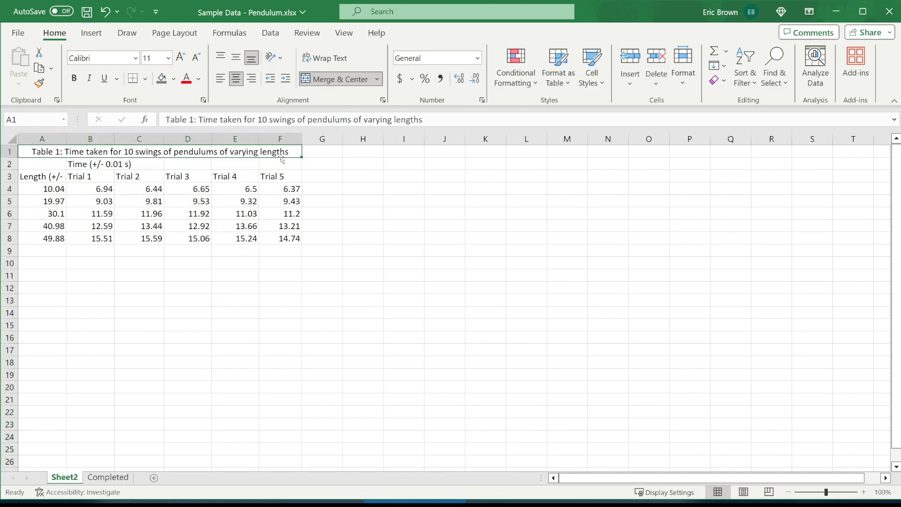
click(74, 78)
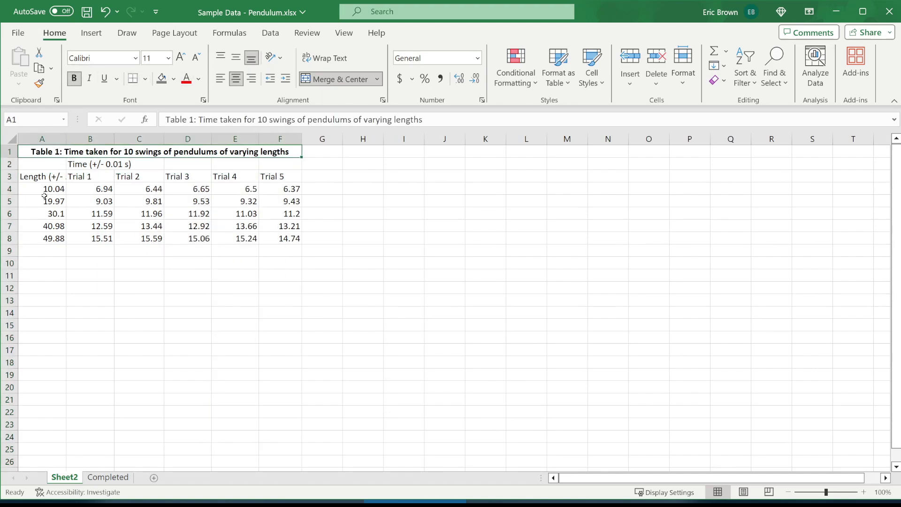
Step: Make the Trial 1 to Trial 5 headings in B3:F3 bold
click(91, 164)
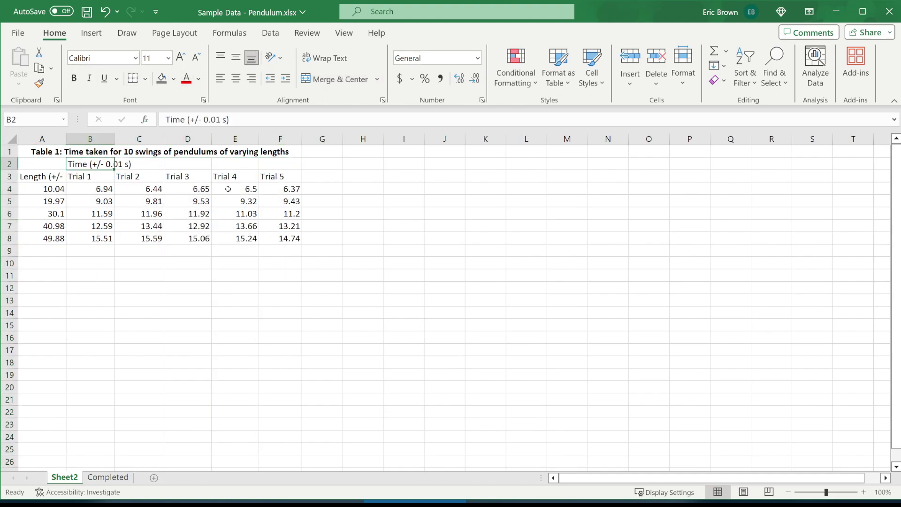
click(127, 202)
click(91, 165)
drag(101, 176, 282, 181)
key(ctrl+b)
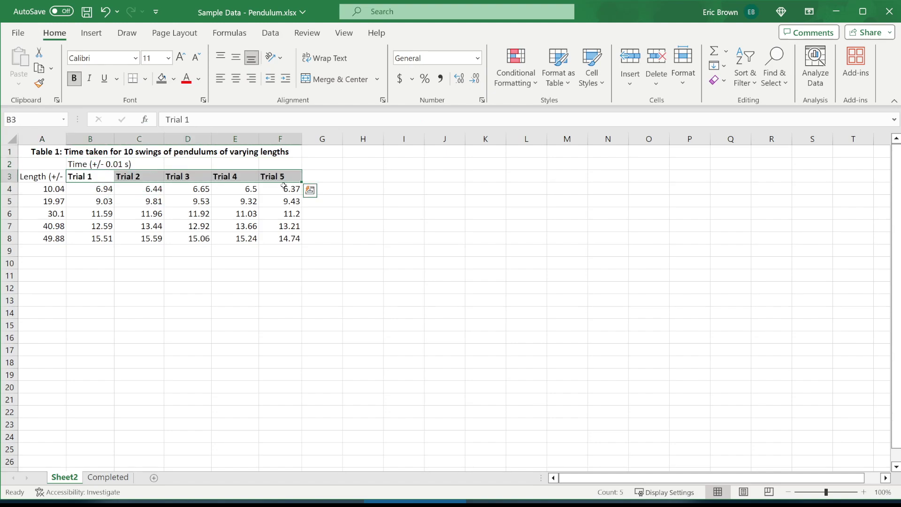
click(129, 189)
drag(94, 176, 282, 177)
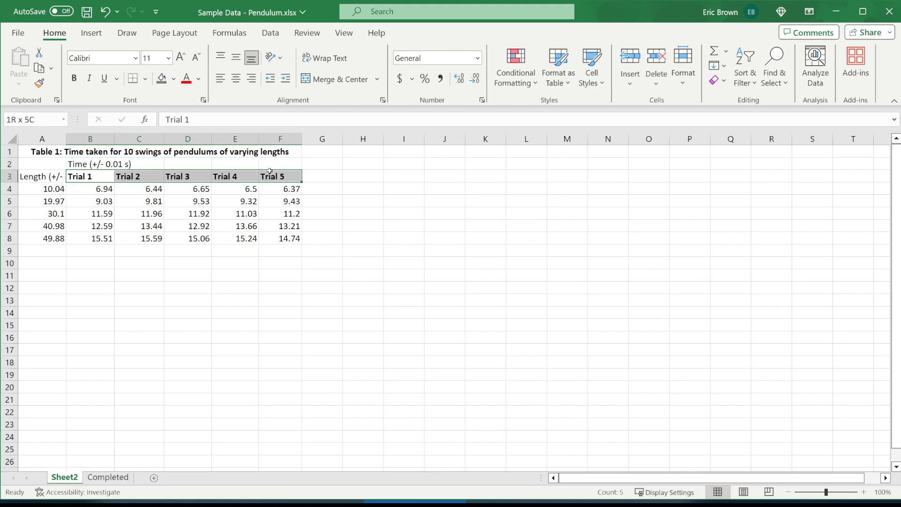
Step: Center the contents of the whole table, A1:F8, both horizontally and vertically
mouse_move(271, 234)
mouse_down()
mouse_move(37, 152)
mouse_move(281, 238)
mouse_up()
click(183, 195)
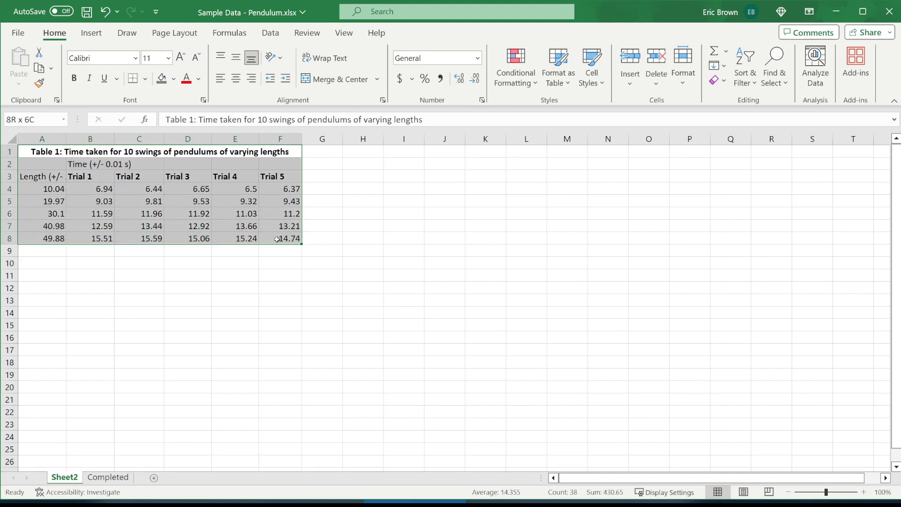
click(235, 57)
click(236, 79)
click(235, 78)
click(236, 58)
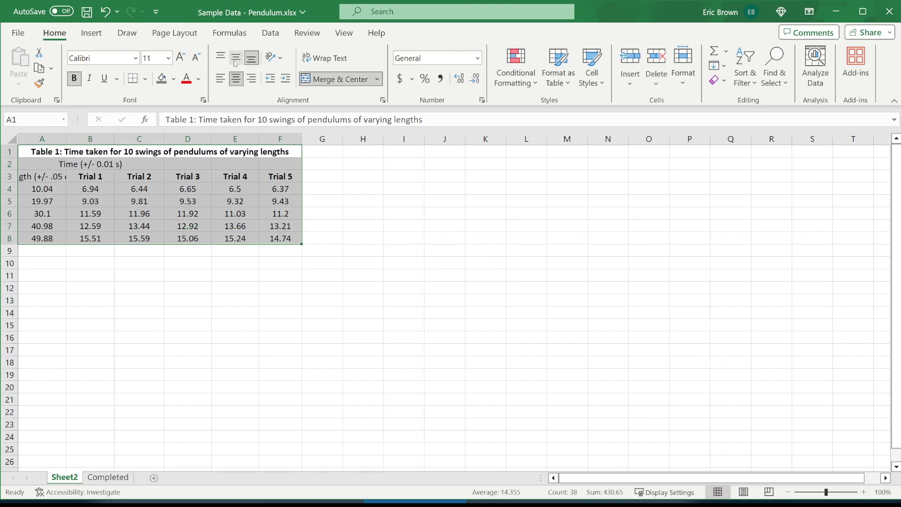
click(237, 59)
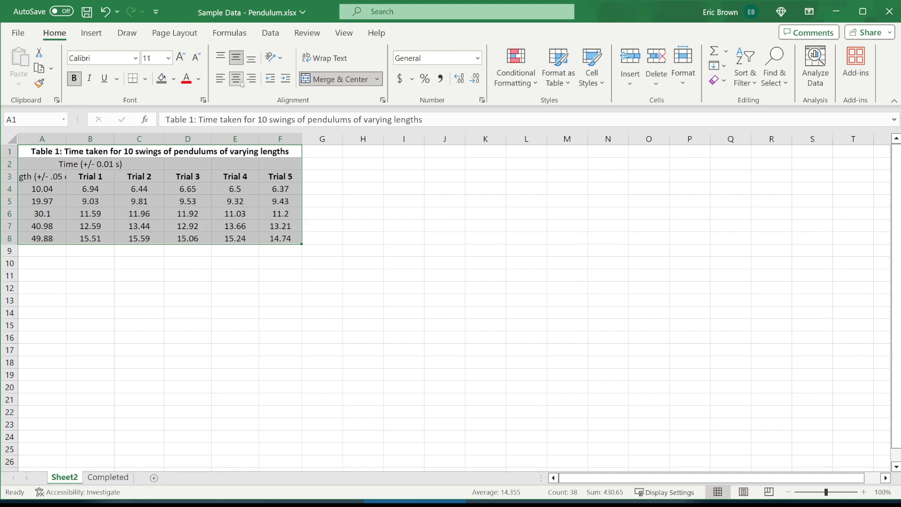
Step: Examine the recorded times under the trial headings and the length they belong to
click(172, 191)
drag(86, 165, 284, 235)
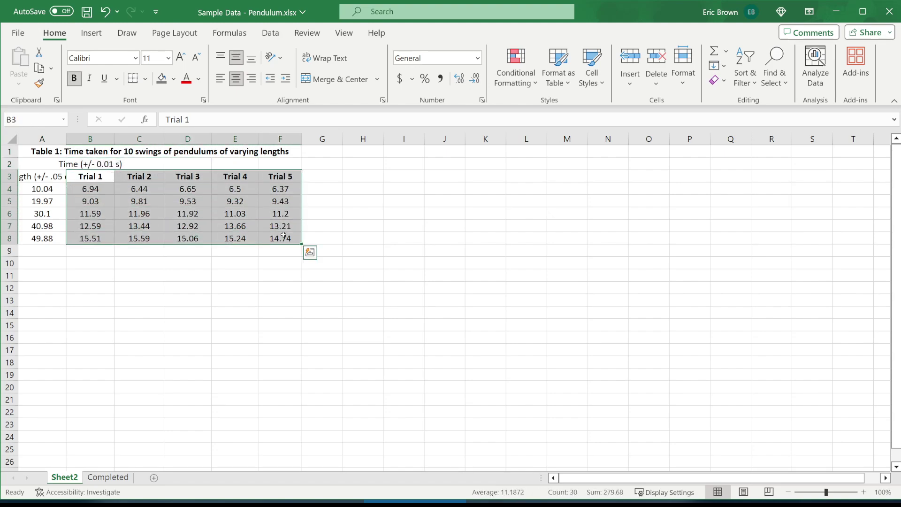
click(242, 214)
drag(90, 189, 91, 238)
drag(150, 188, 141, 239)
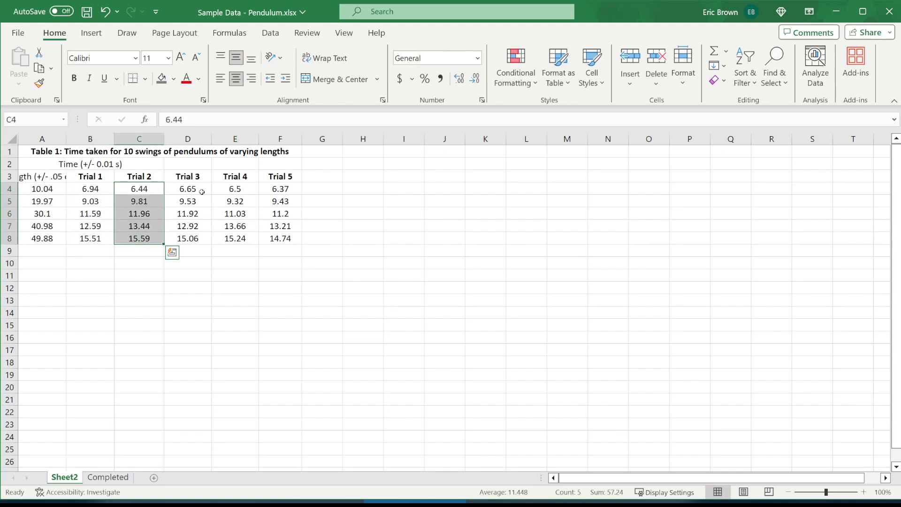
drag(202, 191, 187, 226)
click(50, 192)
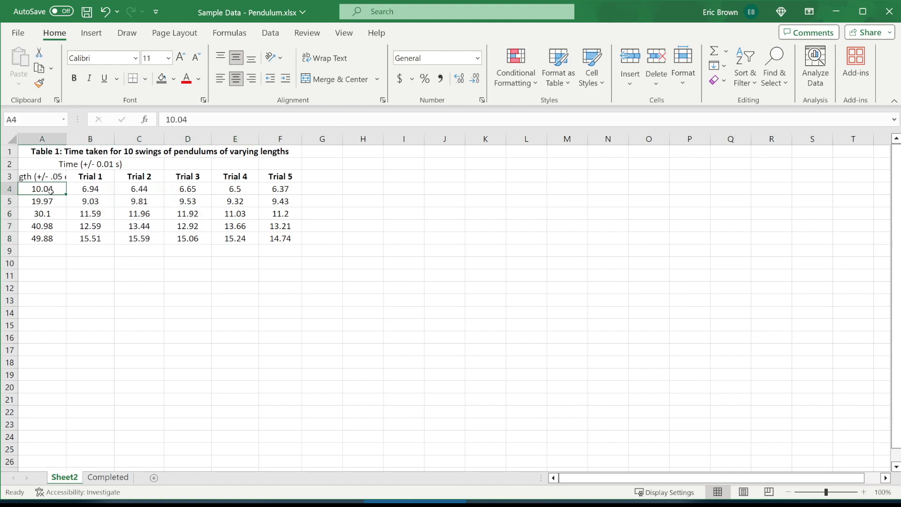
click(100, 189)
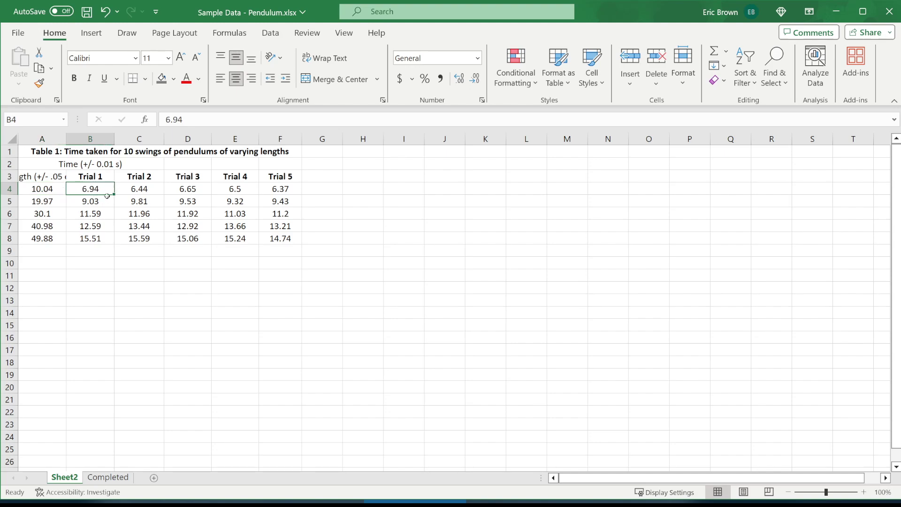
Step: Auto-fit column A to the width of its Length heading
drag(69, 140, 69, 141)
double_click(68, 141)
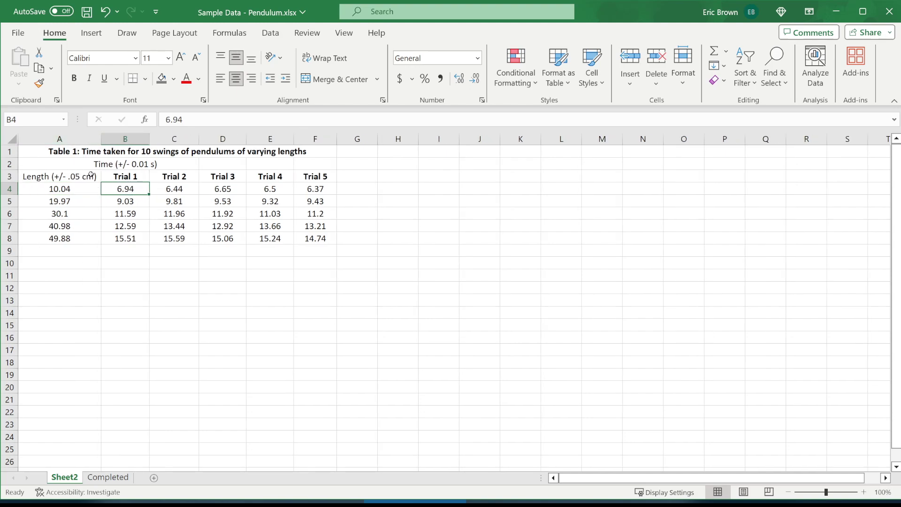
click(182, 189)
click(230, 192)
click(272, 190)
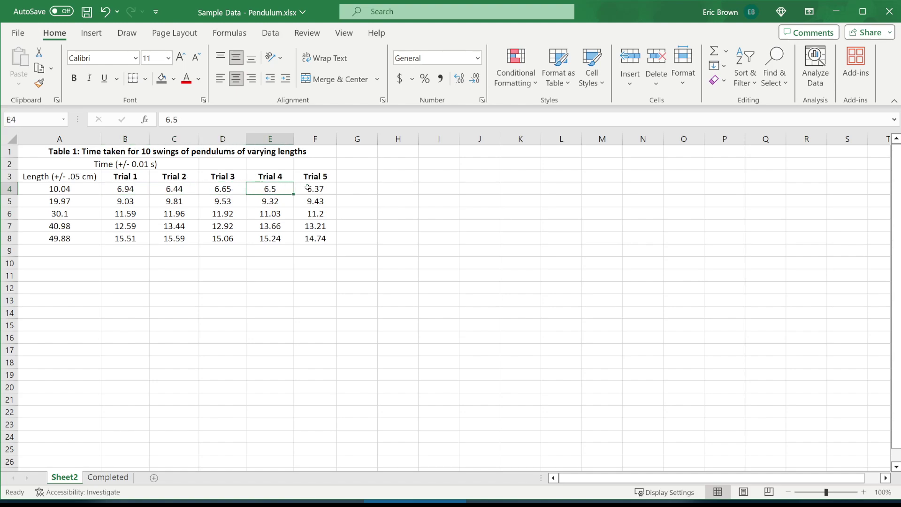
click(317, 188)
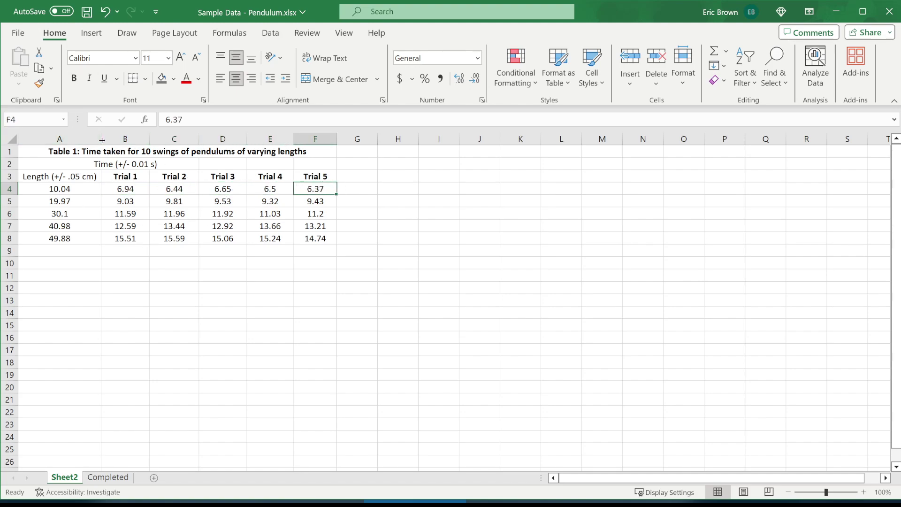
Step: Merge and center the Time heading across B2:F2, above all five trial columns
click(127, 173)
click(120, 161)
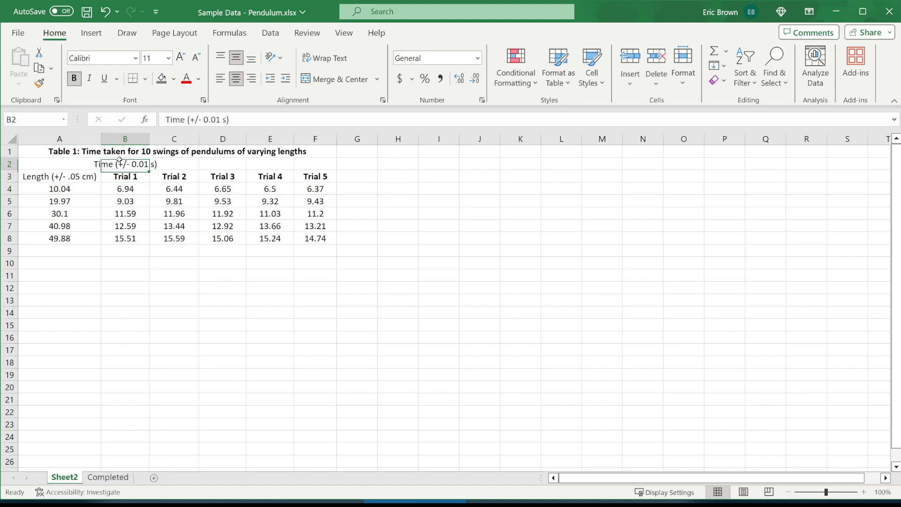
drag(120, 161, 308, 160)
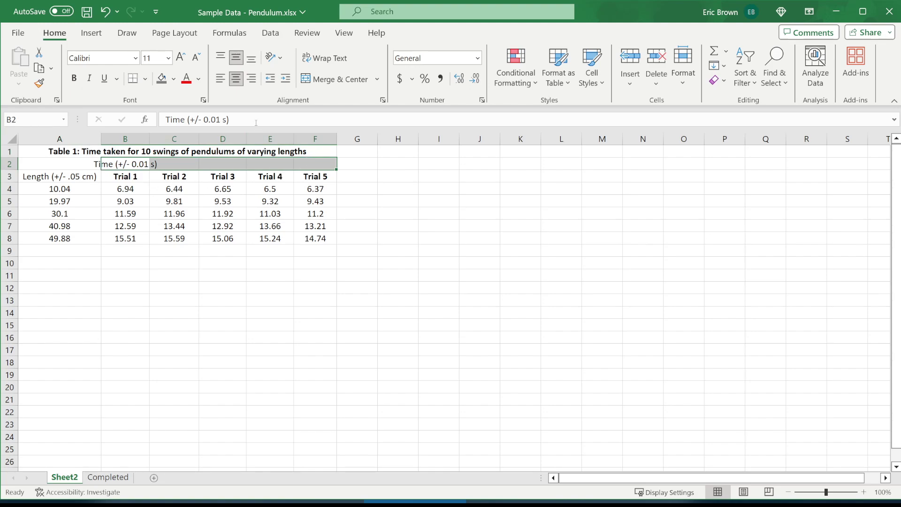
click(329, 79)
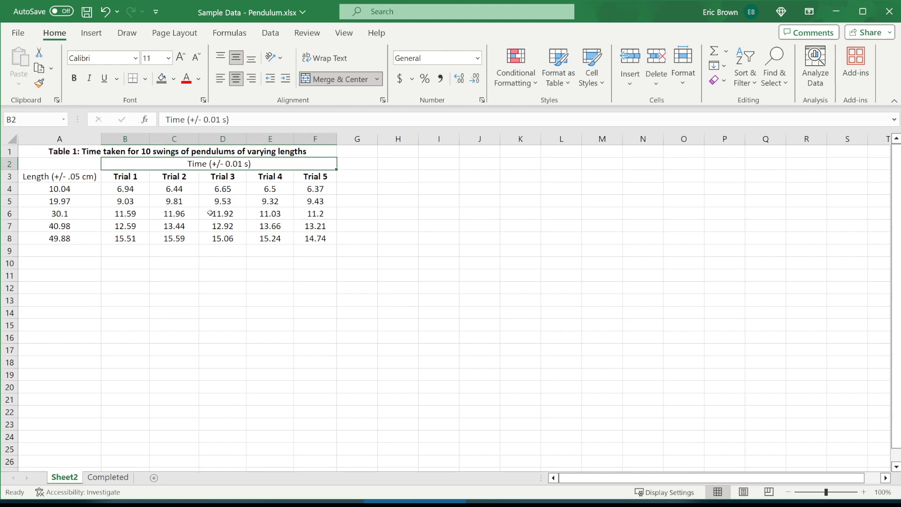
drag(199, 166, 202, 238)
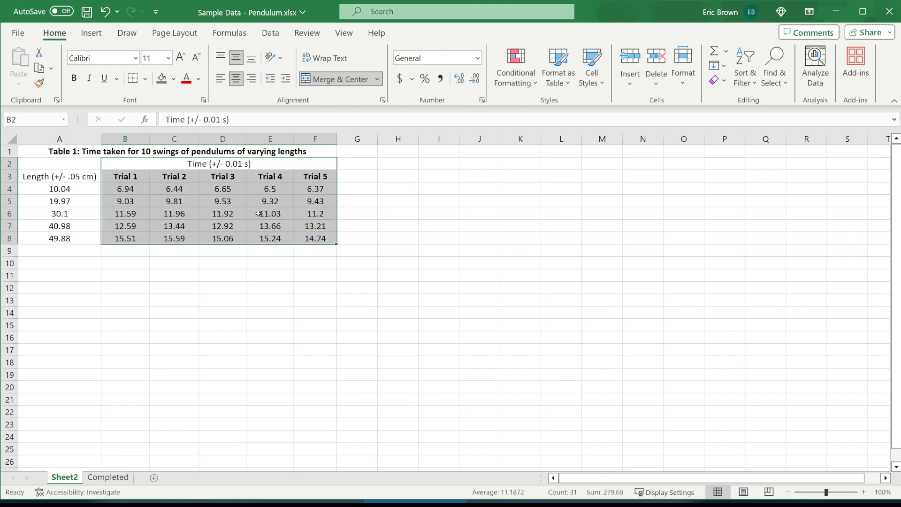
Step: Delete the "+/-" characters before 0.01 s in the Time heading in B2
click(221, 164)
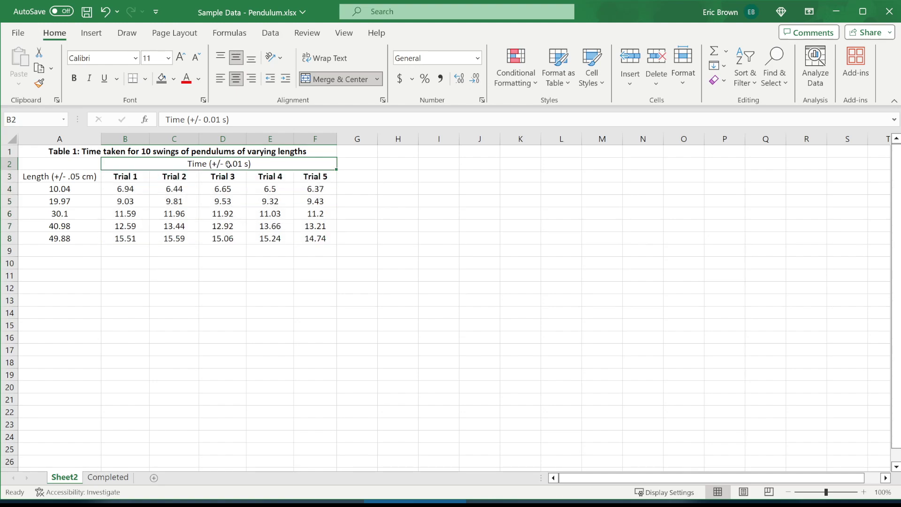
click(237, 120)
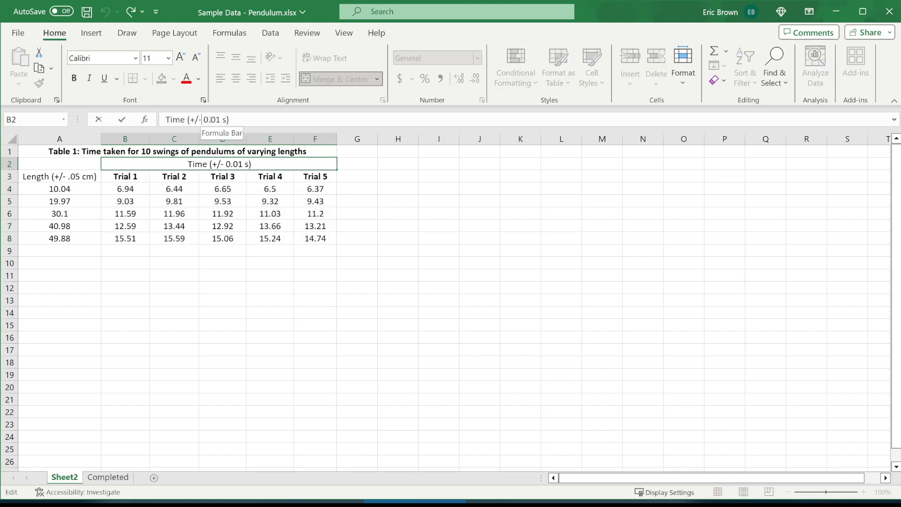
key(BackSpace)
key(BackSpace)
key(BackSpace)
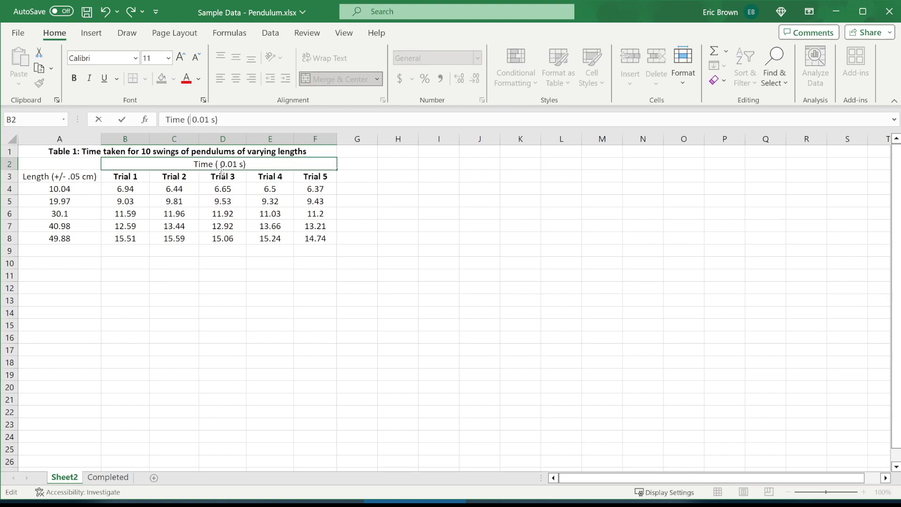
key(Delete)
Step: Insert a ± (Plus-Minus Sign) symbol before 0.01 s in the Time heading in B2 and make that heading bold
click(94, 34)
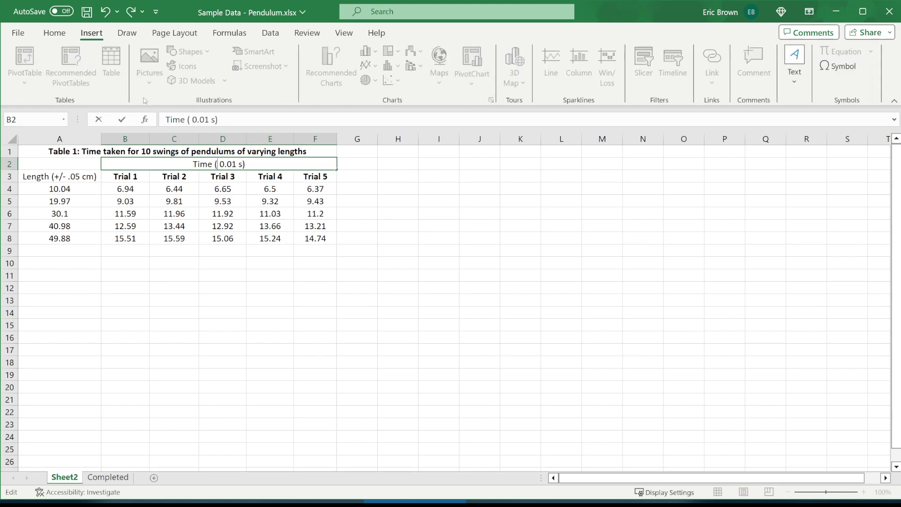
click(839, 66)
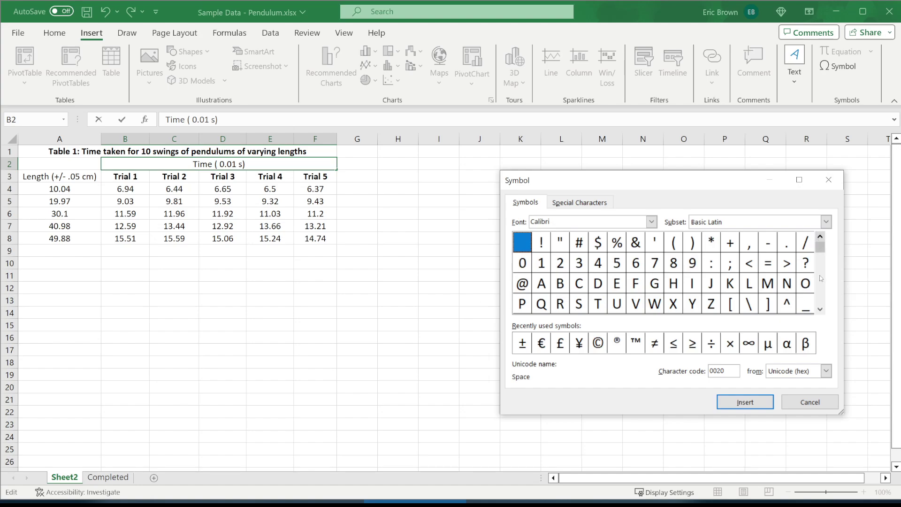
click(820, 308)
click(820, 308)
click(820, 308)
click(820, 308)
click(819, 309)
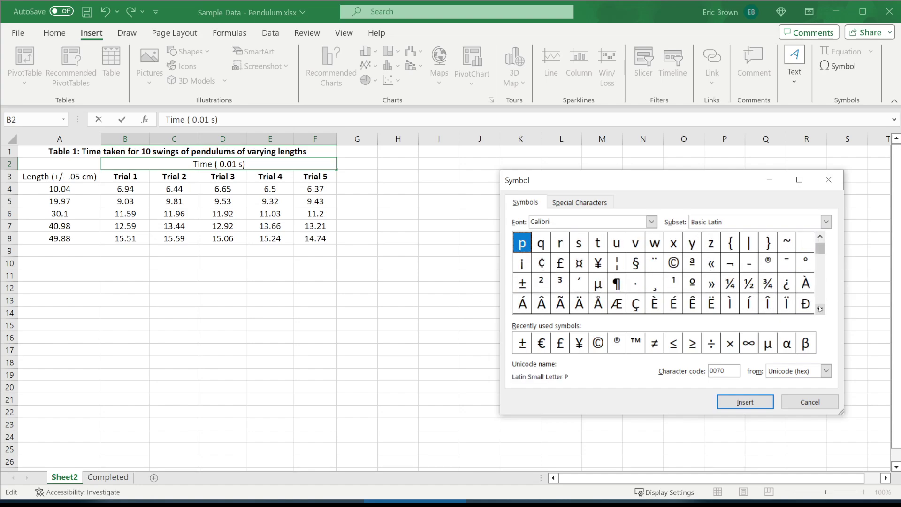
click(522, 283)
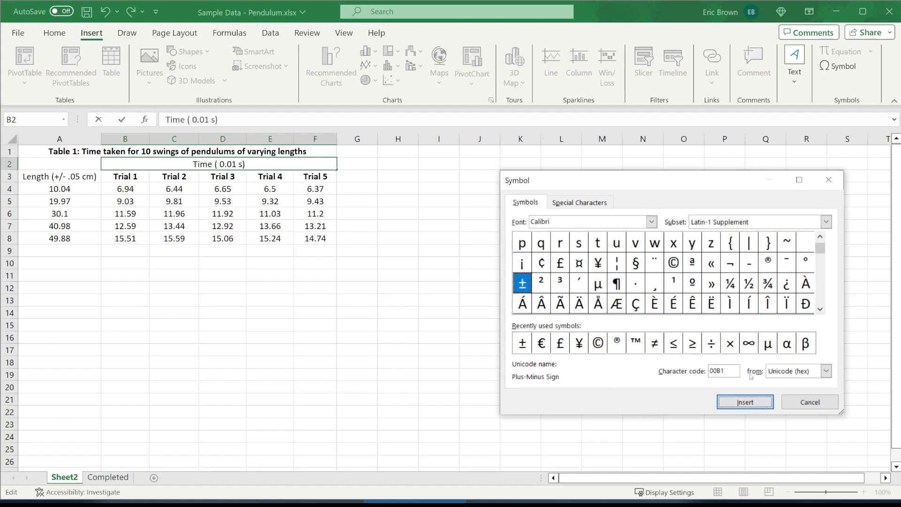
click(742, 403)
click(788, 407)
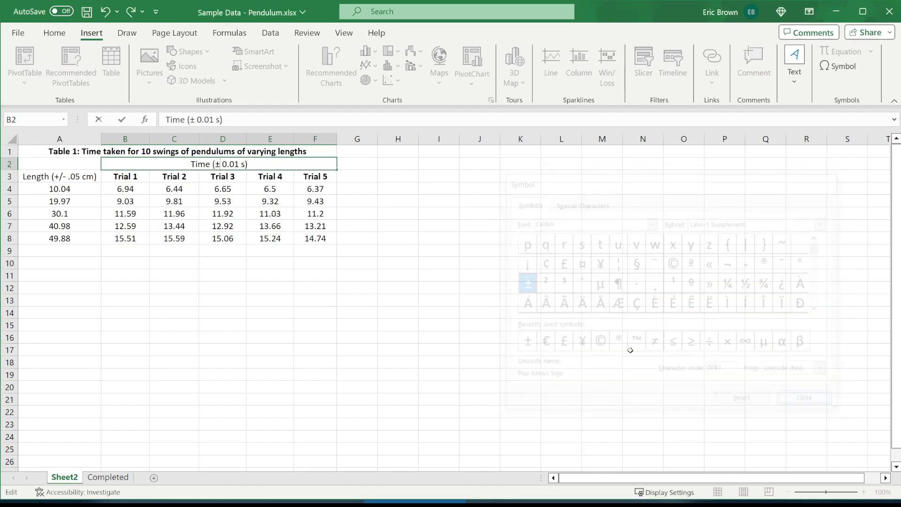
key(Return)
key(Up)
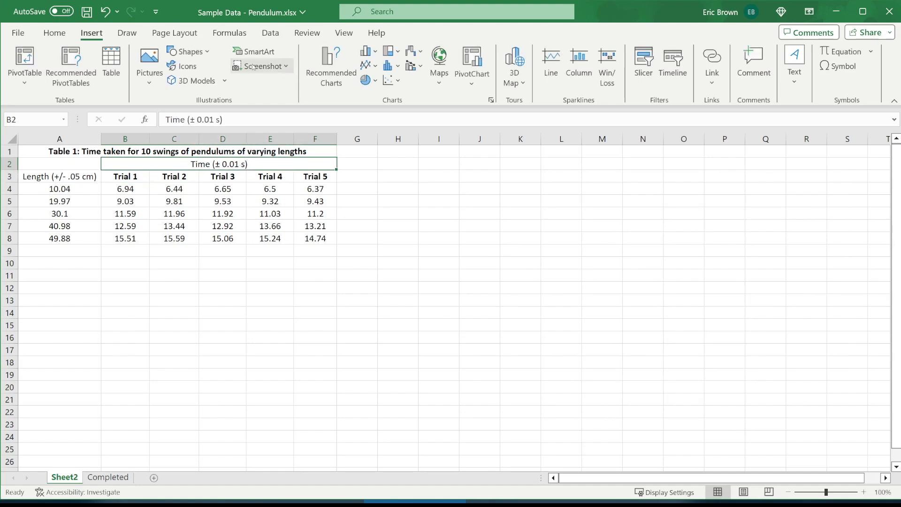
key(ctrl+b)
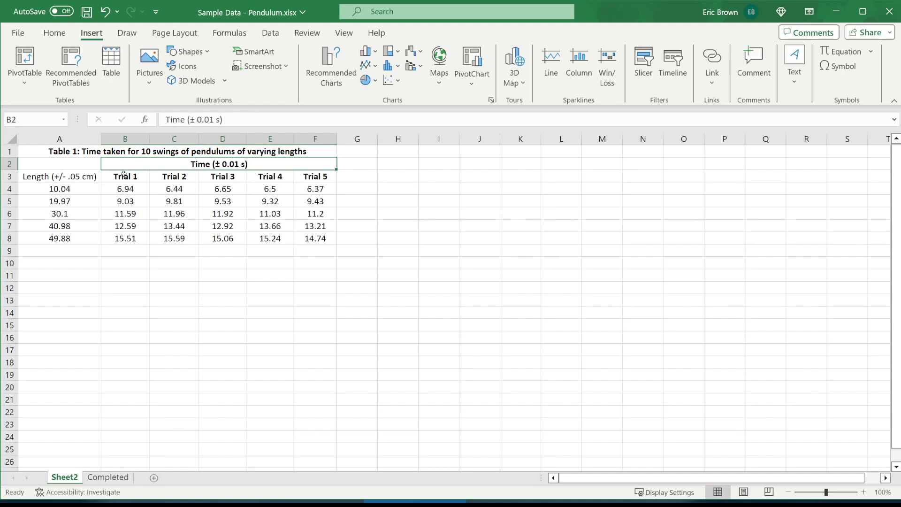
Step: Copy the ± symbol from the Time heading and use it to replace "+/-" in the Length heading in A3
click(70, 186)
click(87, 178)
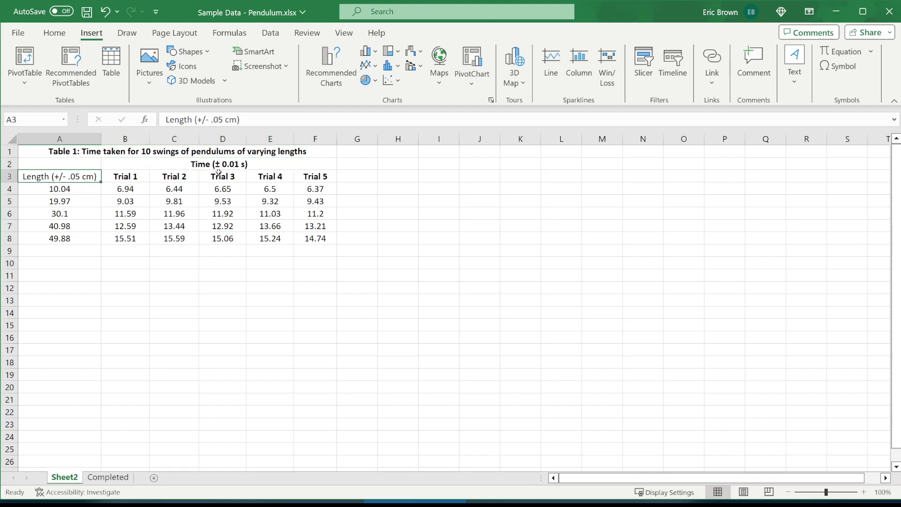
click(219, 163)
double_click(213, 163)
key(ctrl+c)
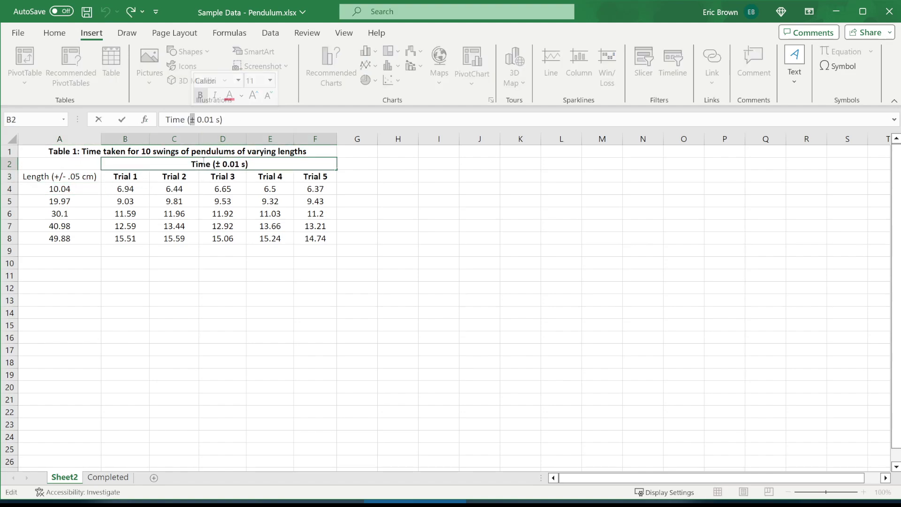
click(222, 226)
click(70, 176)
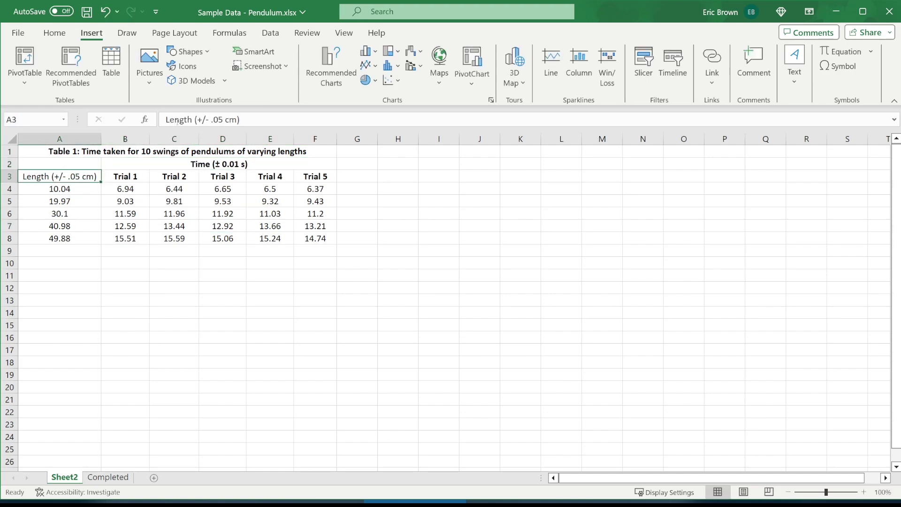
drag(201, 119, 208, 120)
key(ctrl+v)
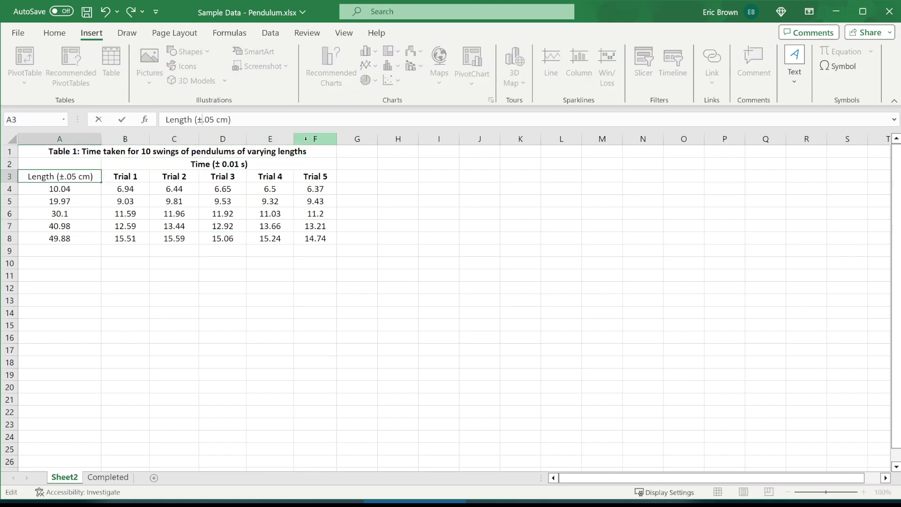
key(Return)
key(Up)
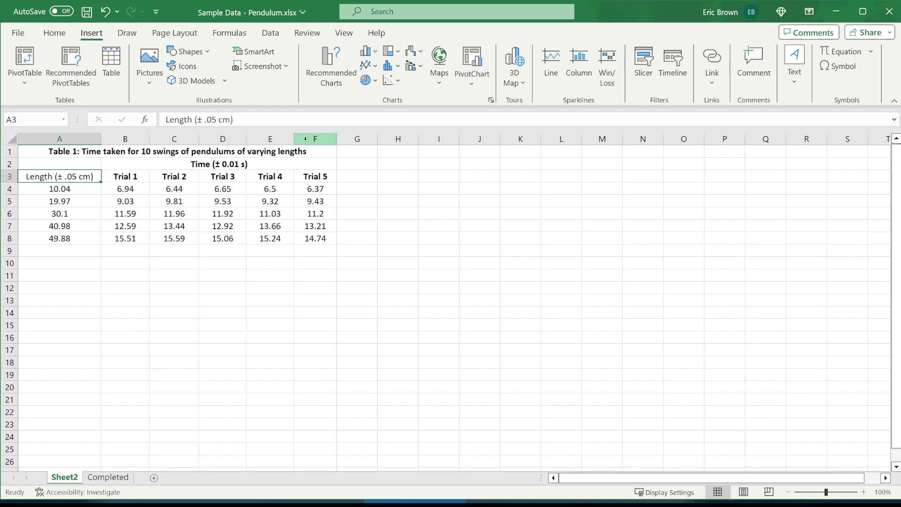
Step: Add a leading zero to the Length heading's uncertainty so it reads 0.05 cm, and make the heading bold
click(200, 119)
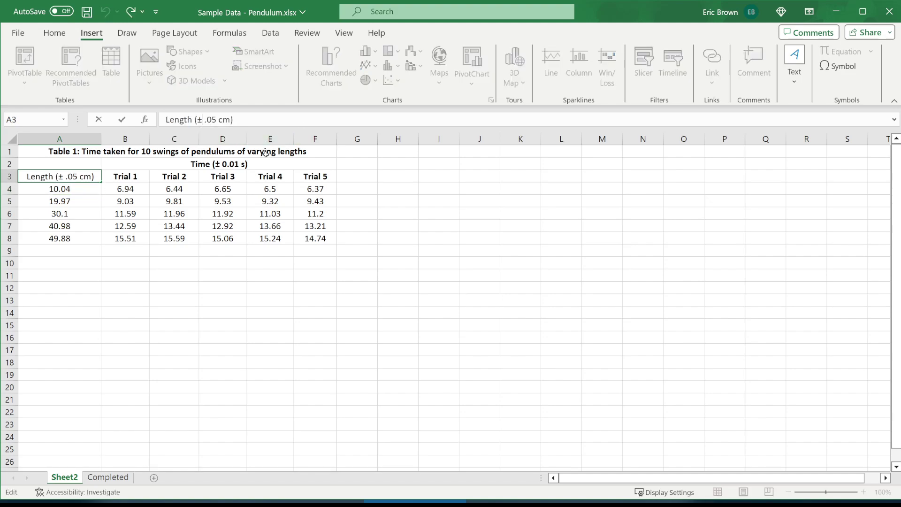
text(0)
key(Return)
key(Up)
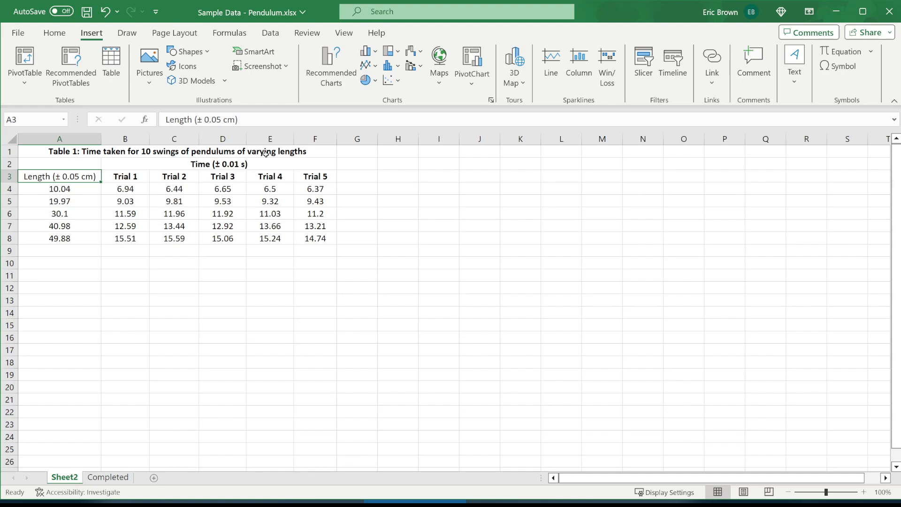
key(ctrl+b)
key(Down)
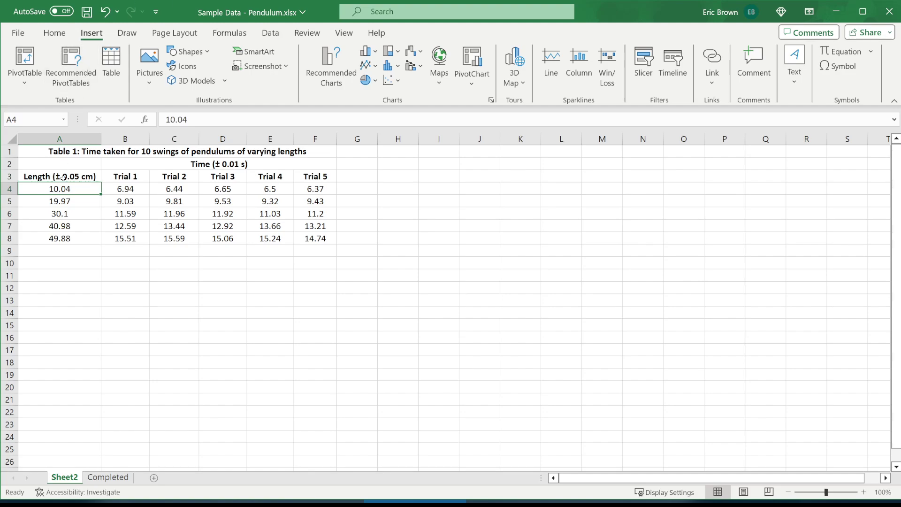
Step: Examine the title, the Time, Length and Trial headings, and the decimal places of the values beneath them
click(162, 150)
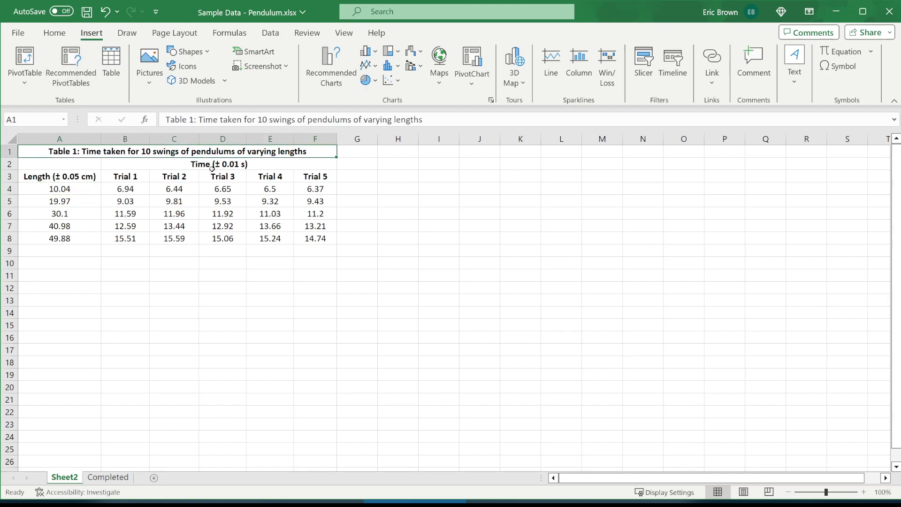
drag(136, 176, 212, 176)
click(212, 164)
click(135, 176)
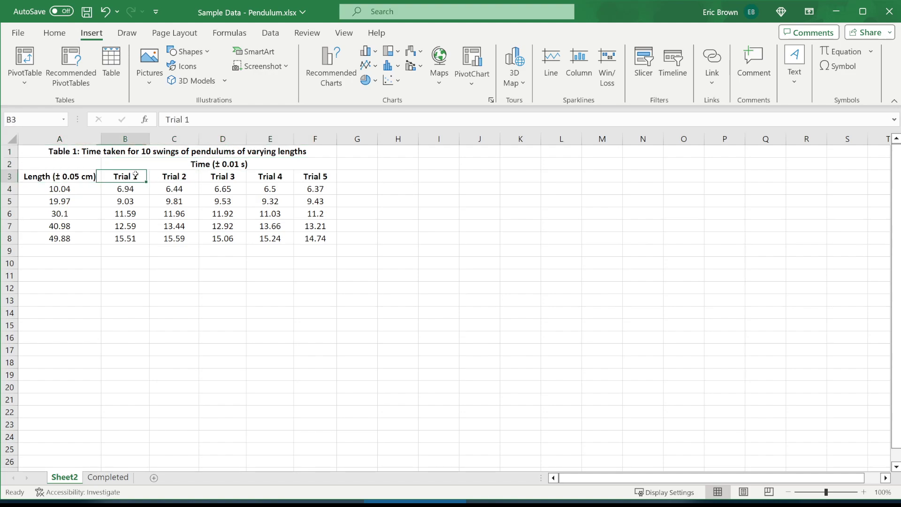
click(146, 165)
click(96, 176)
click(152, 175)
click(196, 162)
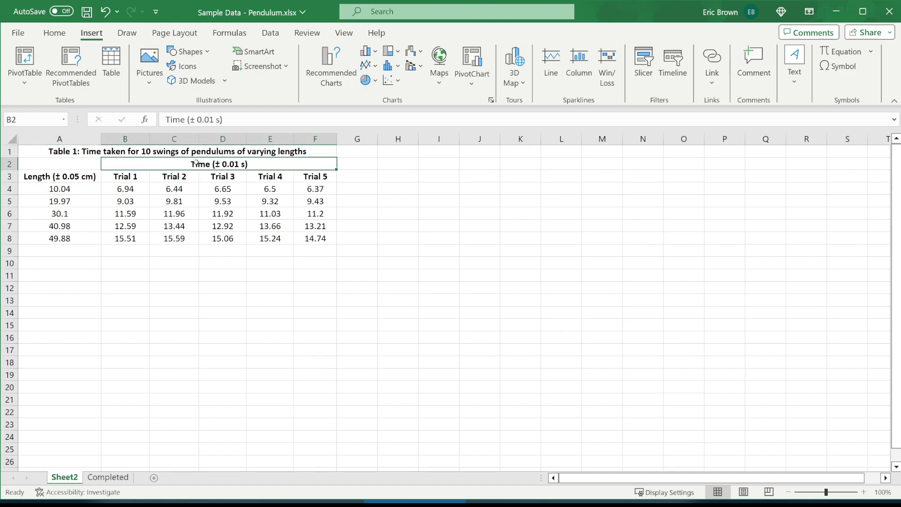
click(85, 177)
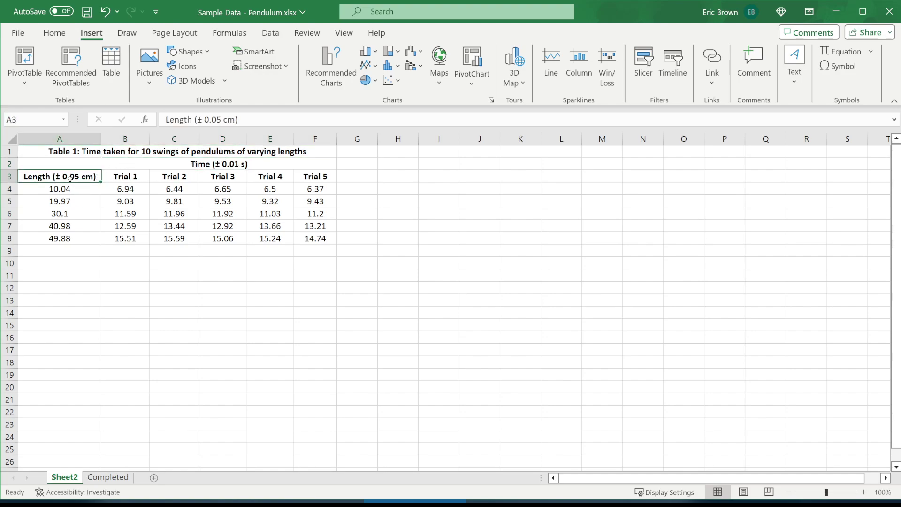
drag(72, 178, 70, 239)
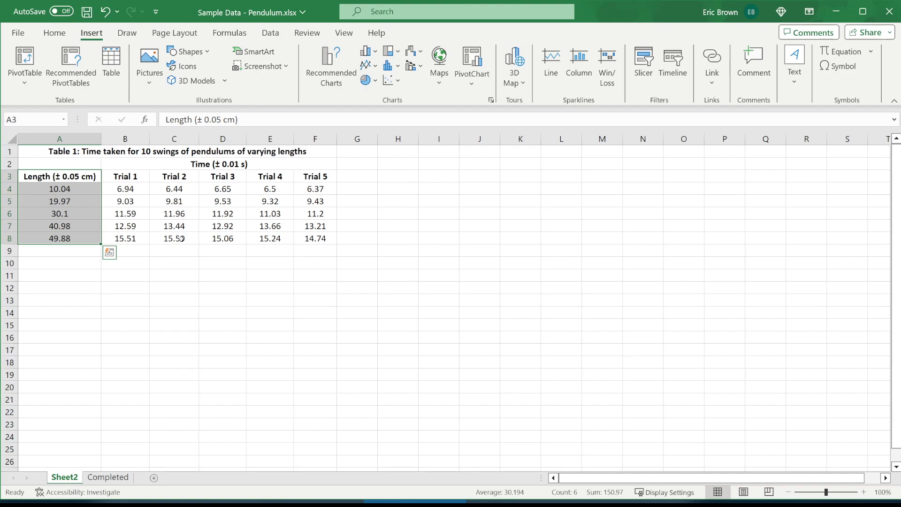
click(190, 259)
click(224, 164)
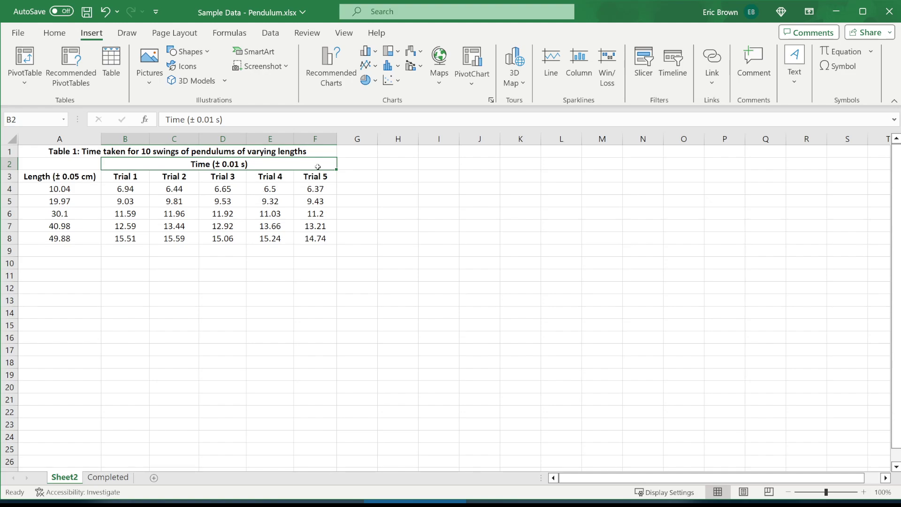
click(315, 238)
click(325, 211)
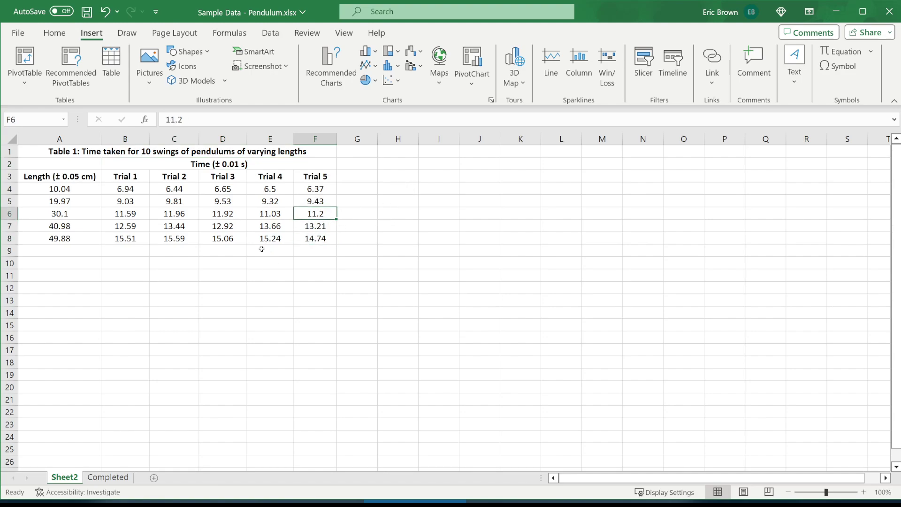
Step: Format all the trial times in B4:F8 to show two decimal places
drag(131, 187, 311, 240)
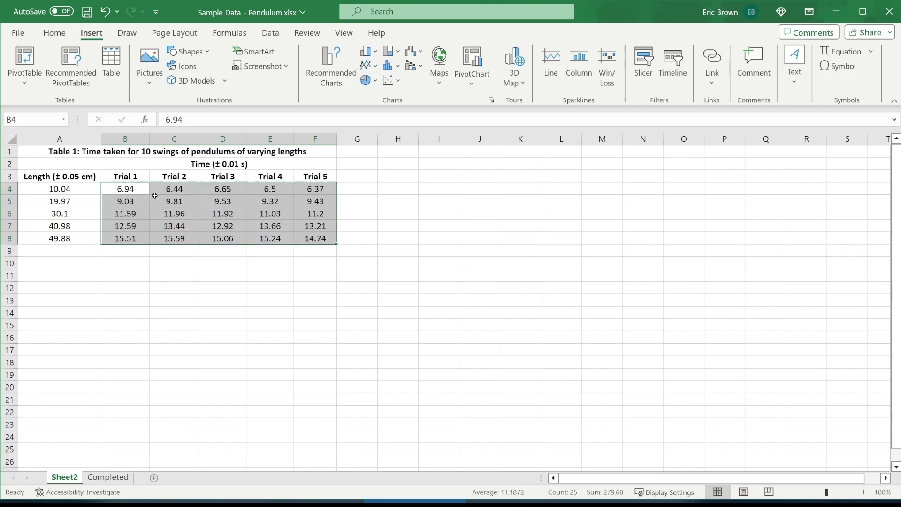
click(53, 33)
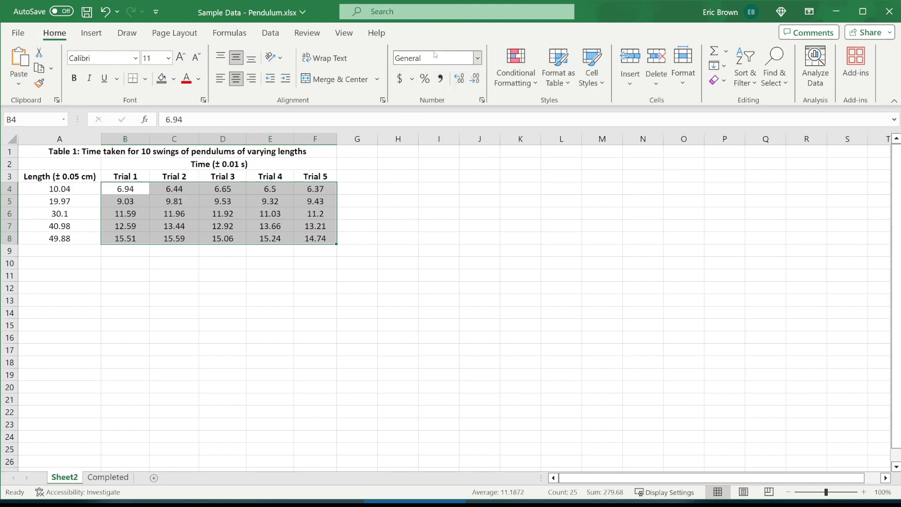
double_click(459, 78)
double_click(459, 78)
double_click(474, 78)
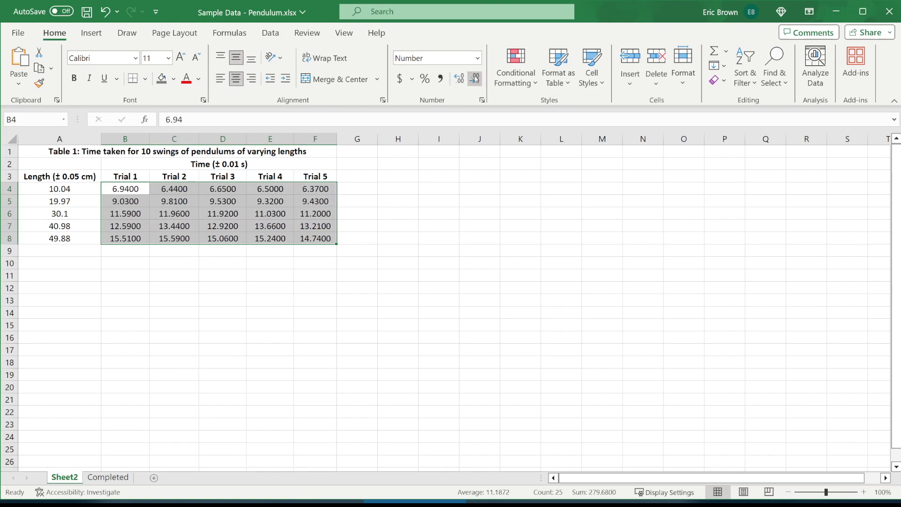
double_click(475, 78)
double_click(475, 77)
click(459, 78)
click(459, 78)
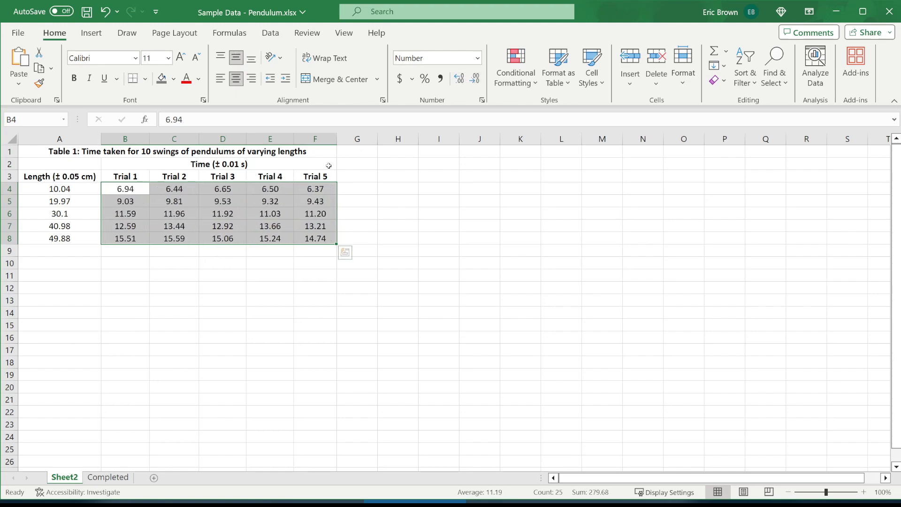
Step: Compare the decimal places of the trial times and lengths with the uncertainties in the Time and Length headings
key(Up)
key(Up)
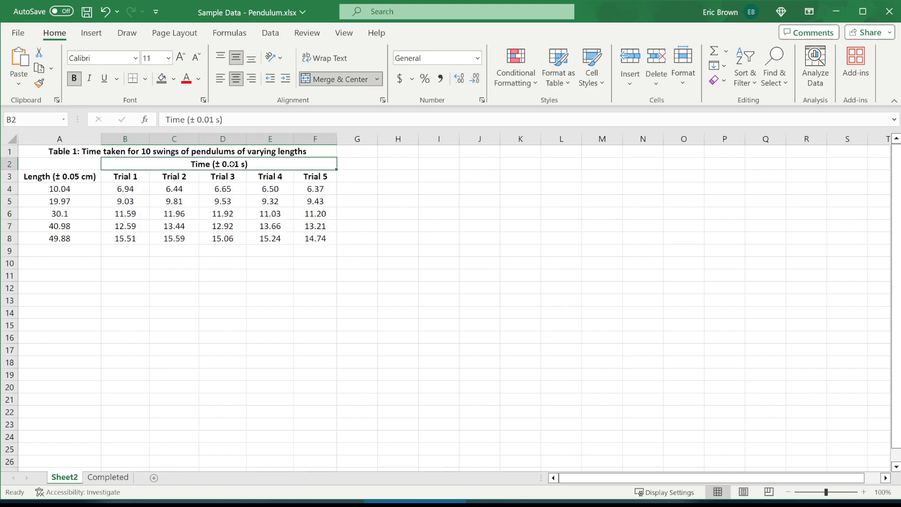
click(212, 119)
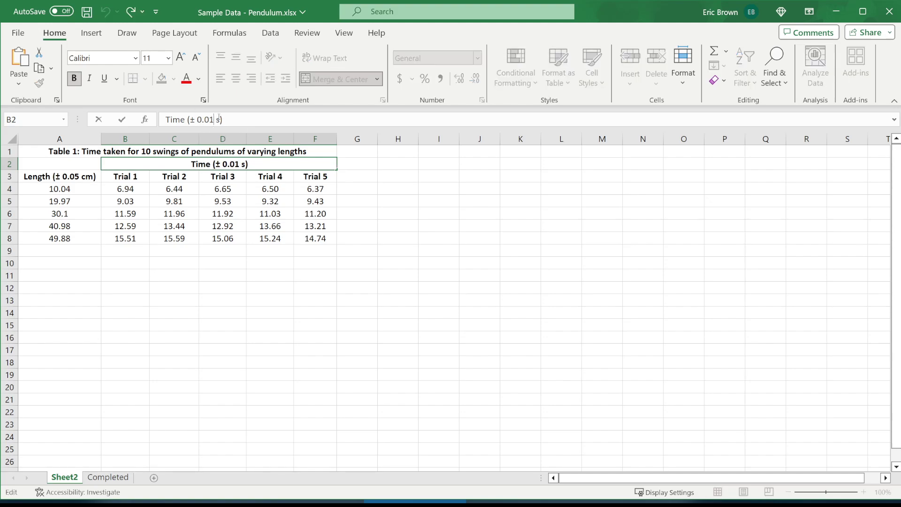
click(287, 229)
click(330, 225)
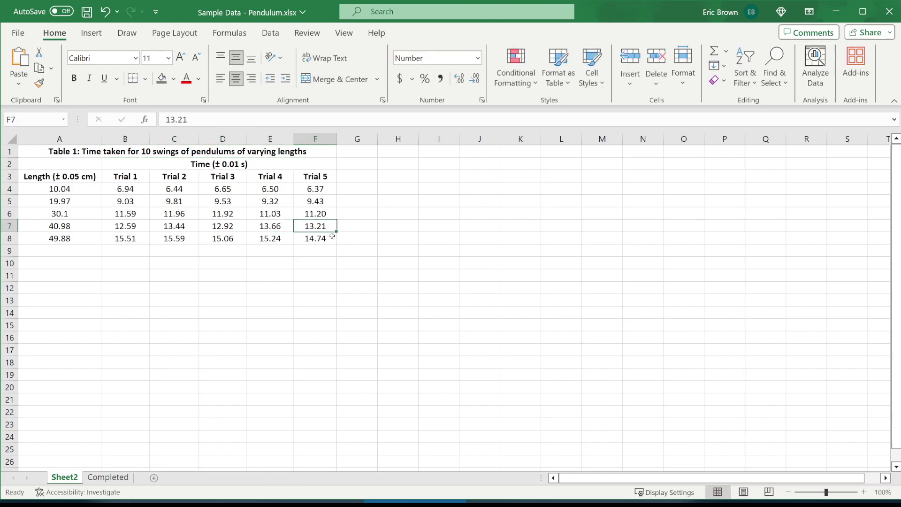
drag(141, 190, 270, 177)
click(274, 193)
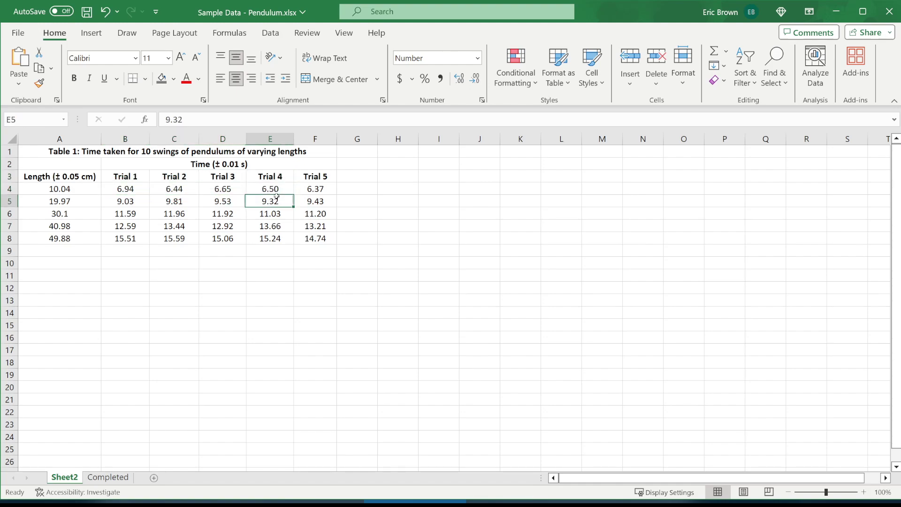
click(321, 203)
click(315, 237)
click(254, 238)
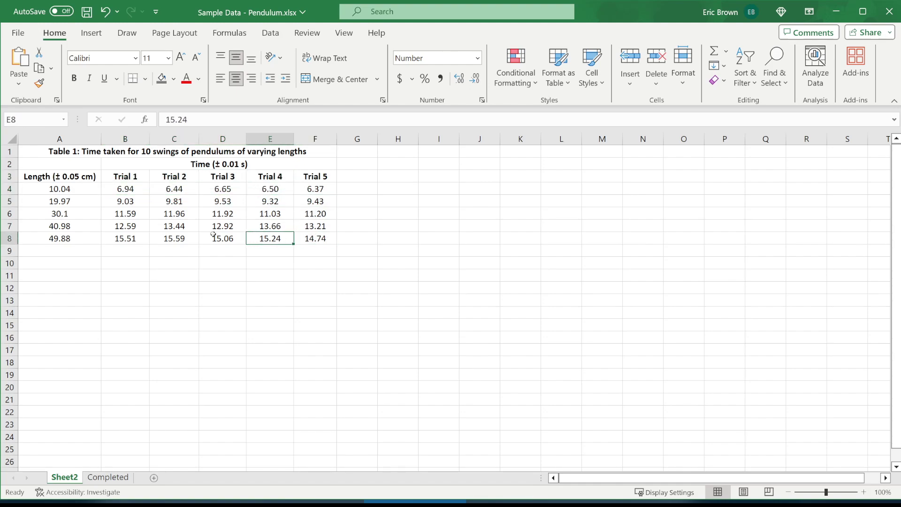
click(206, 237)
click(195, 238)
click(157, 226)
click(163, 212)
click(126, 201)
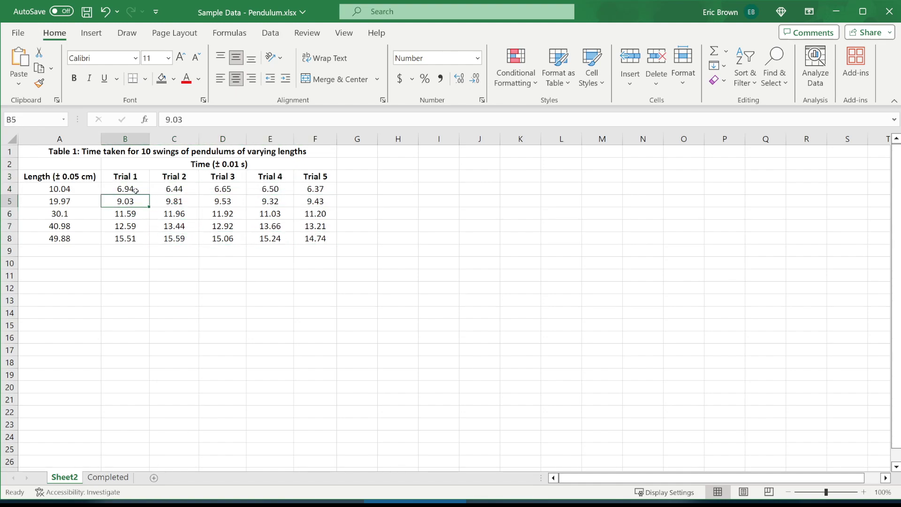
click(126, 189)
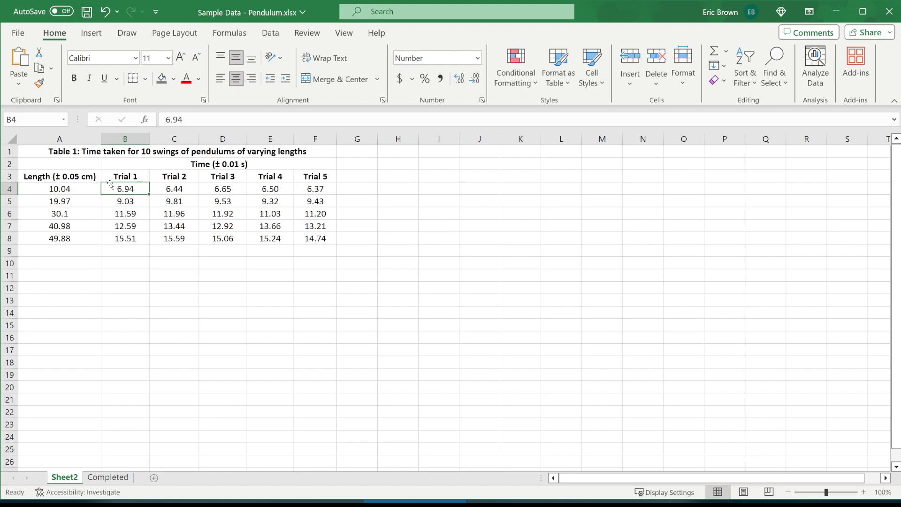
click(81, 172)
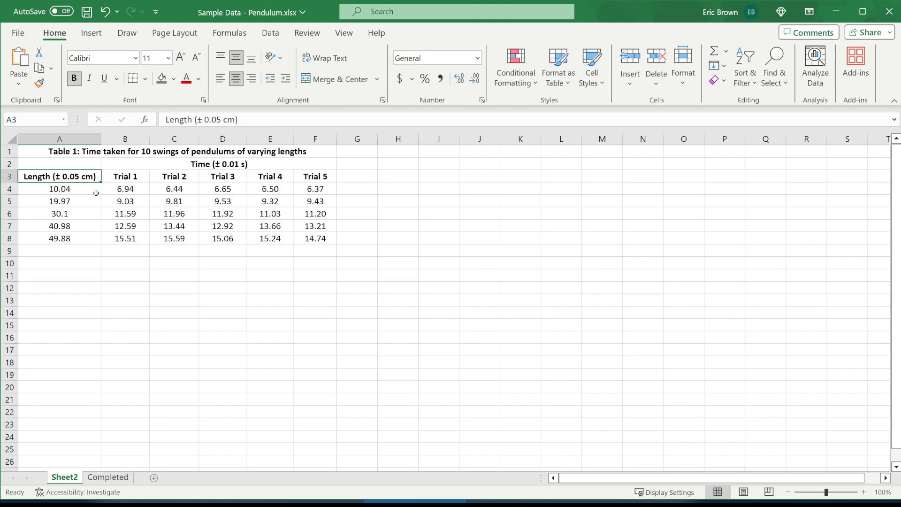
click(67, 187)
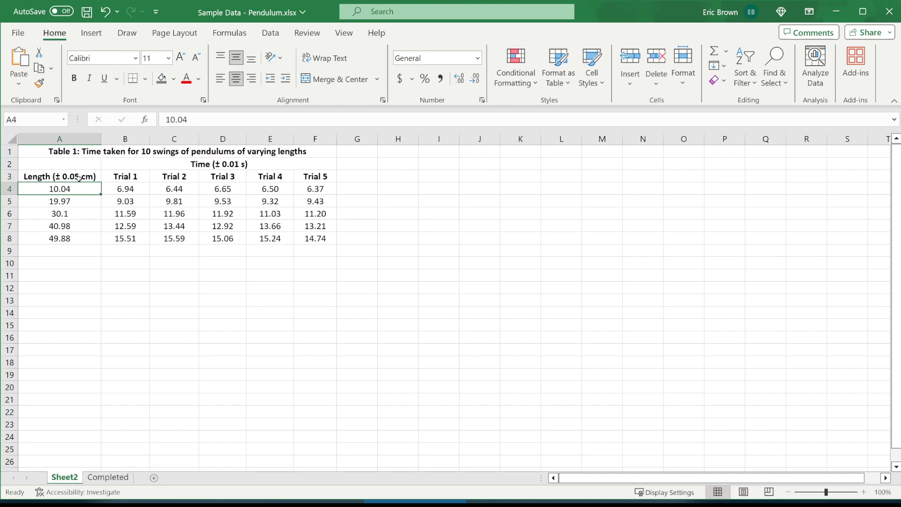
Step: Format the 30.1 length in A6 to show two decimal places
click(66, 208)
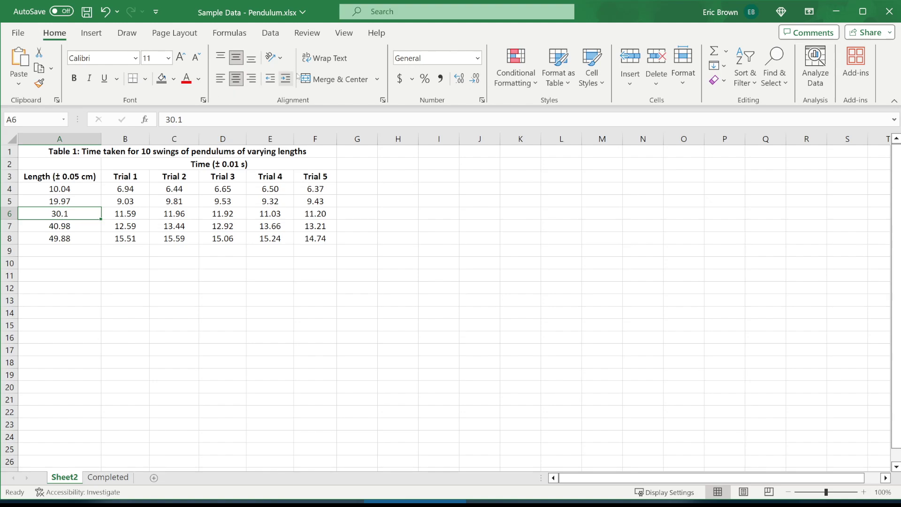
click(461, 80)
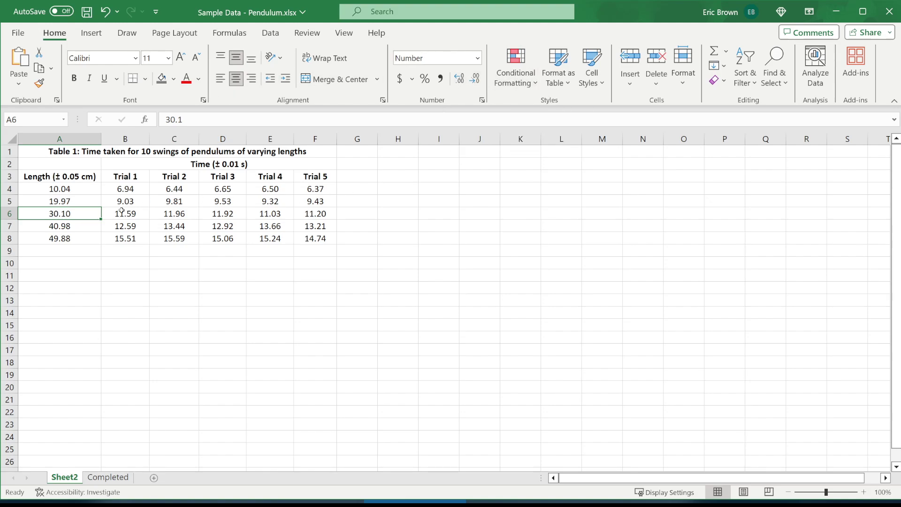
drag(85, 188, 313, 238)
click(313, 238)
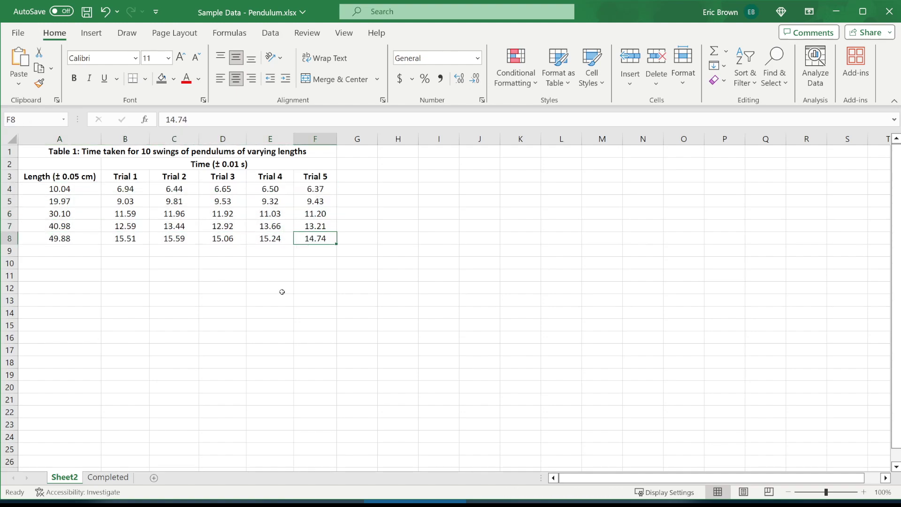
click(261, 326)
click(78, 190)
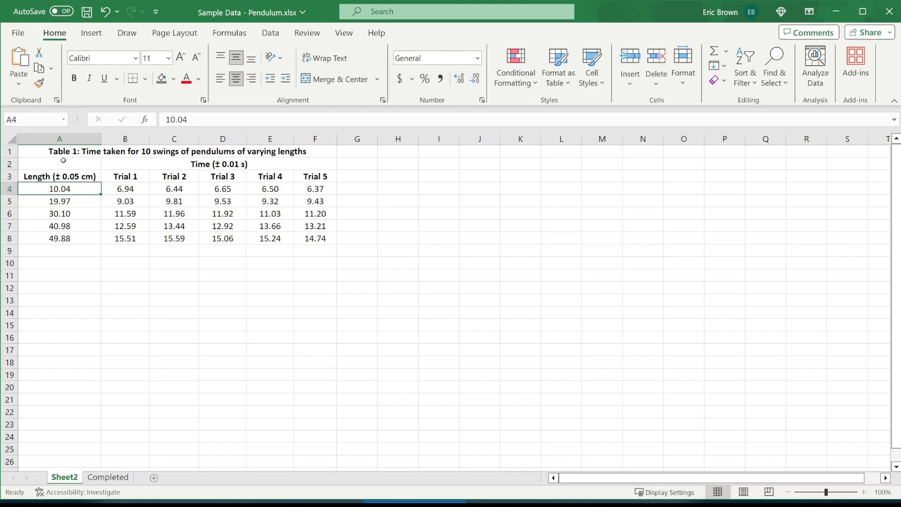
click(77, 174)
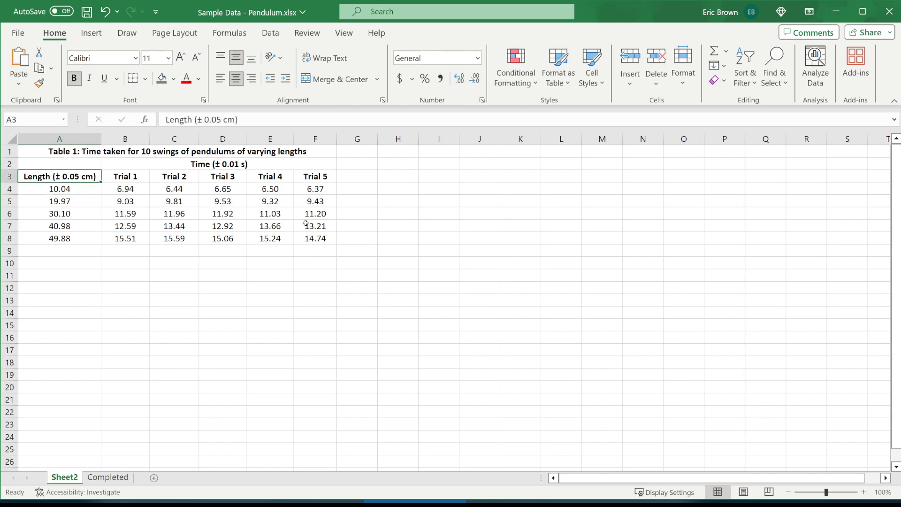
Step: Apply all borders to the whole table, A1:F8
drag(319, 237, 41, 150)
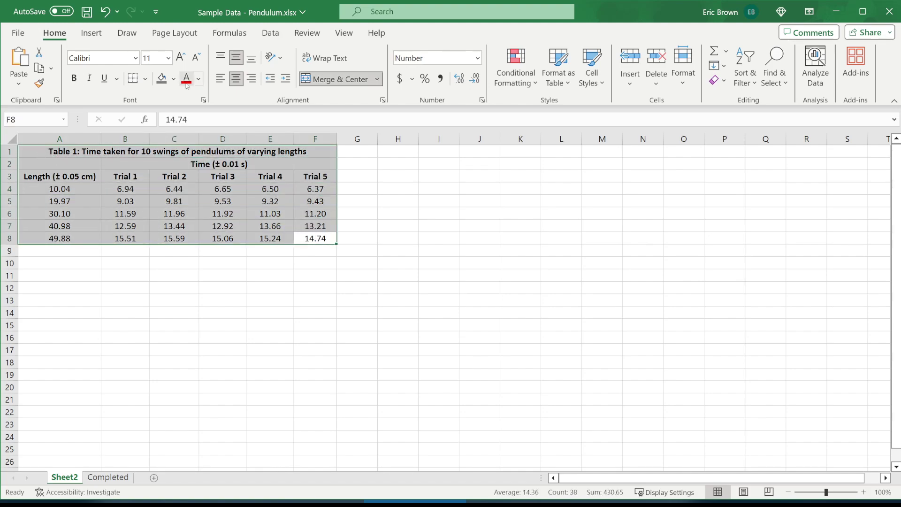
click(146, 79)
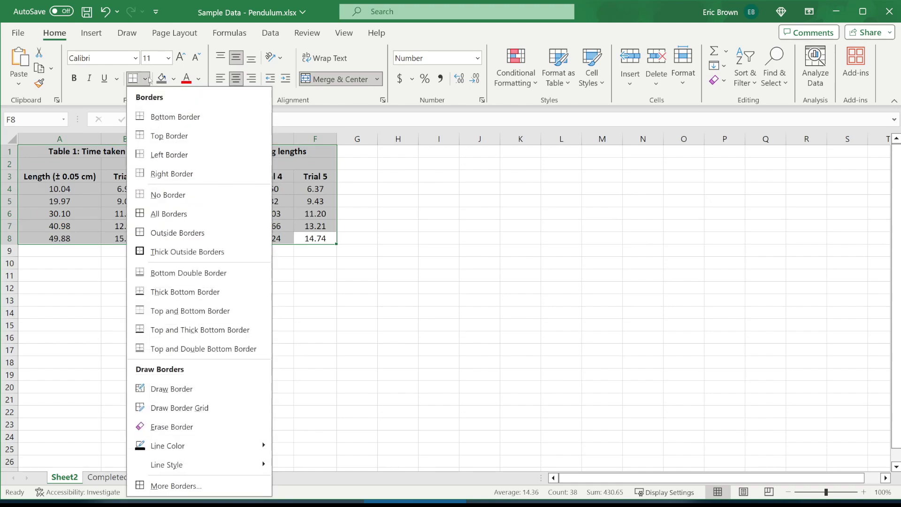
click(192, 214)
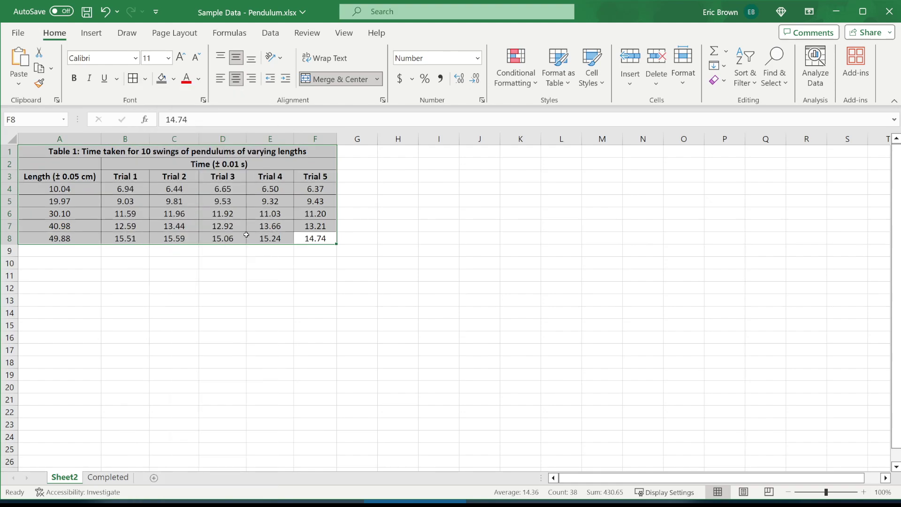
click(249, 236)
click(300, 295)
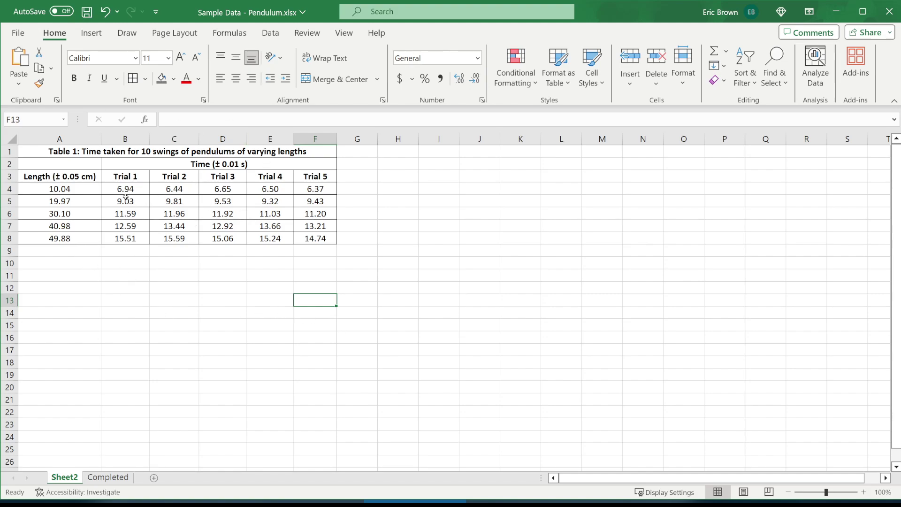
click(74, 180)
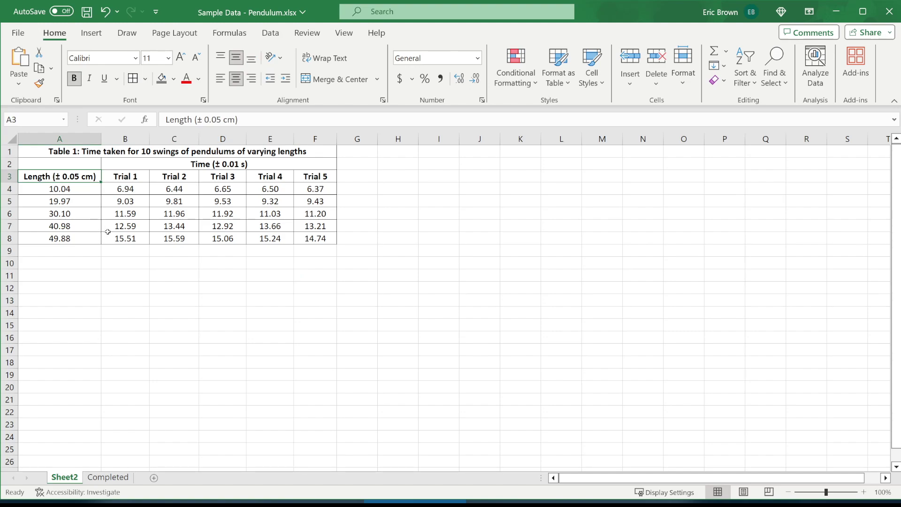
click(98, 246)
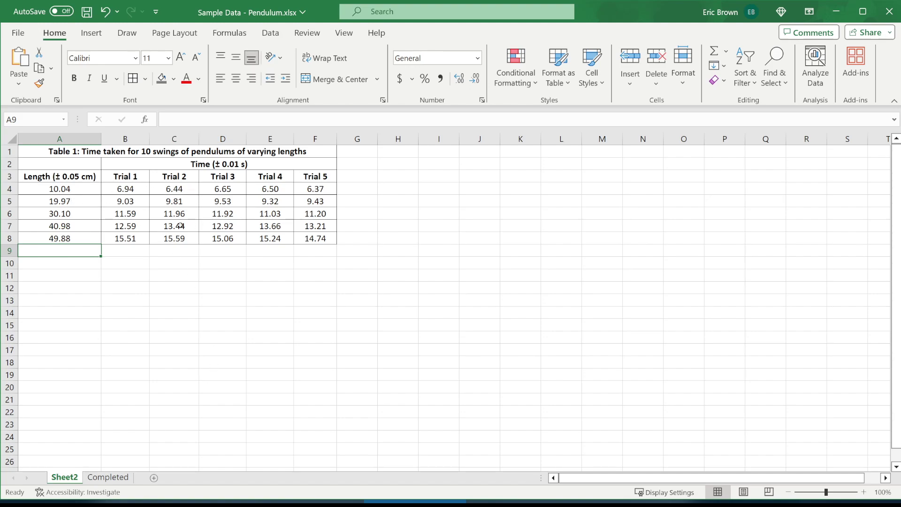
click(86, 184)
click(80, 179)
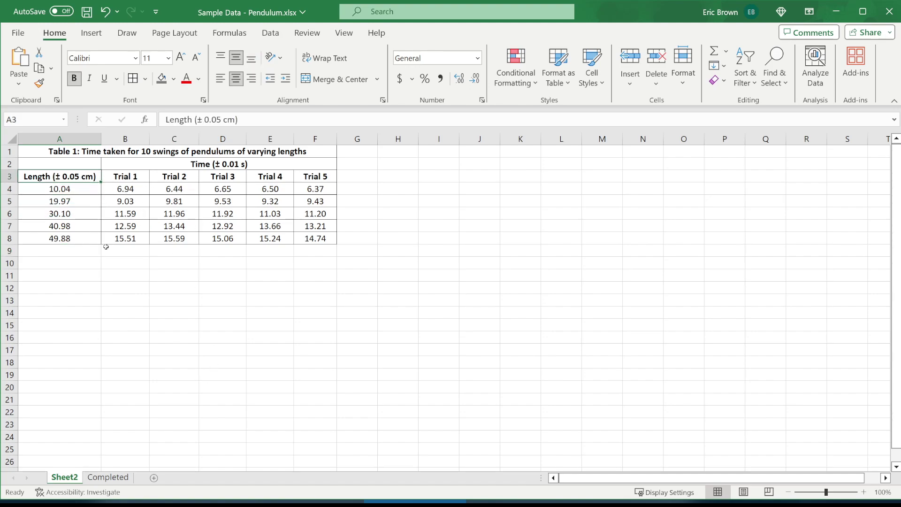
key(ctrl+c)
click(97, 164)
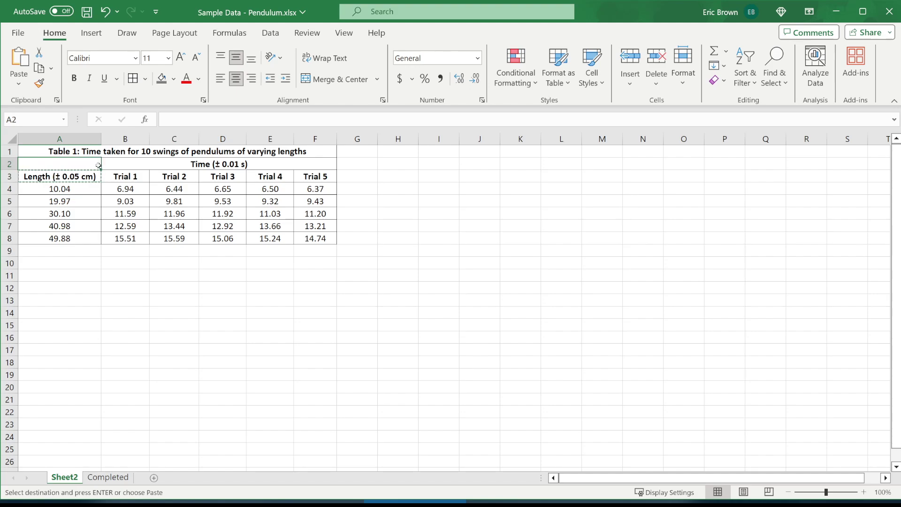
key(Escape)
click(76, 218)
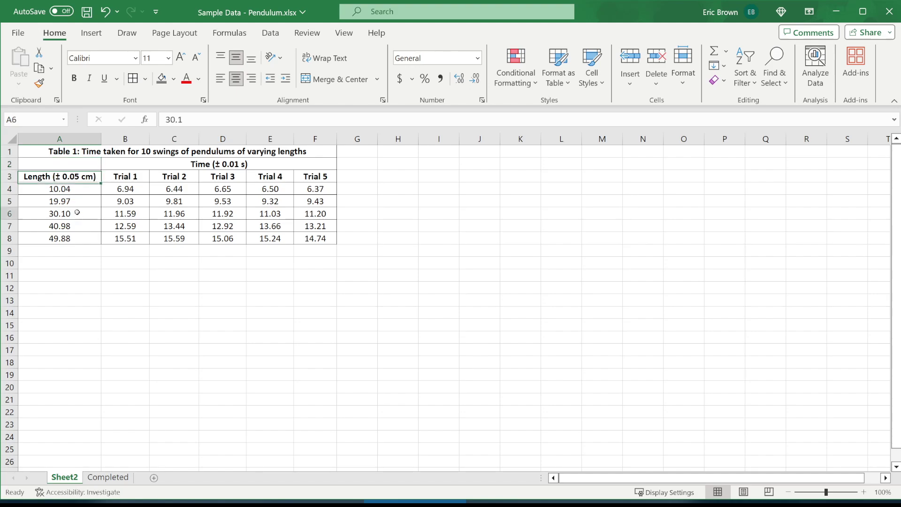
click(82, 179)
key(ctrl+c)
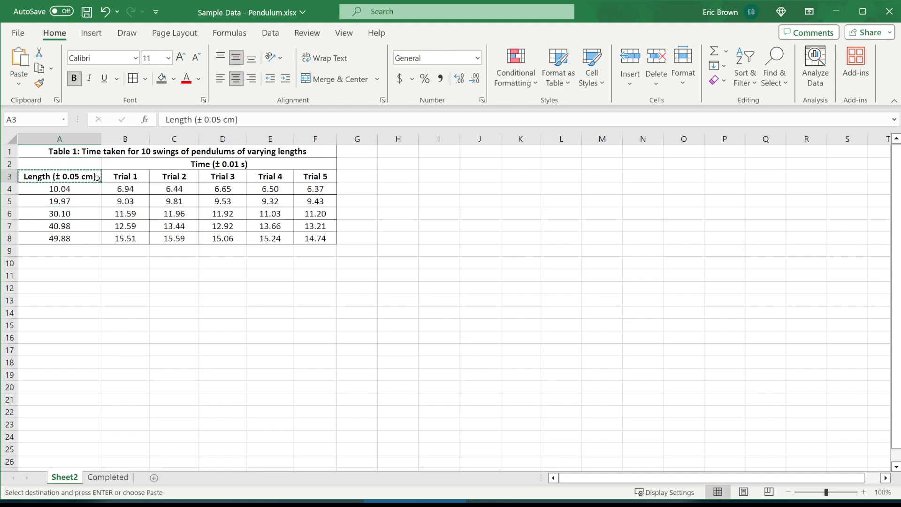
key(Escape)
click(88, 198)
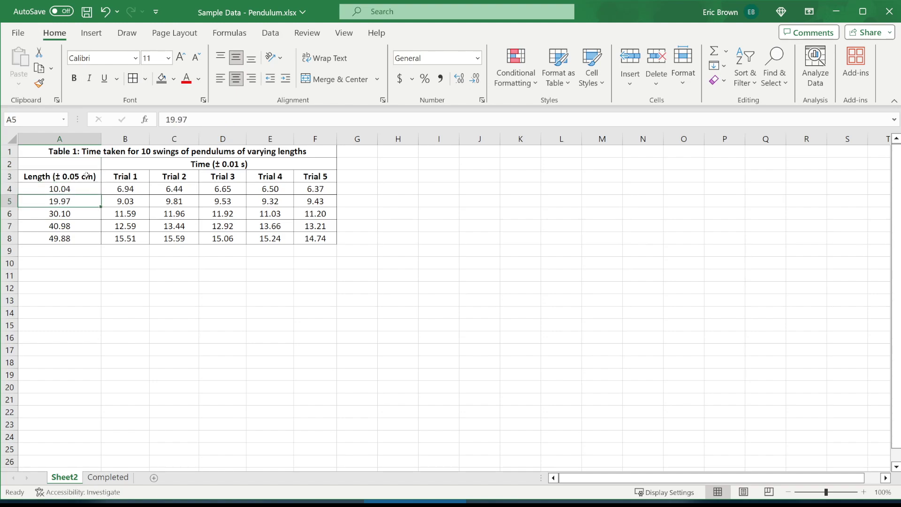
Step: Try filling the empty cell A2 above the Length heading with dark grey, and undo the fill
click(88, 165)
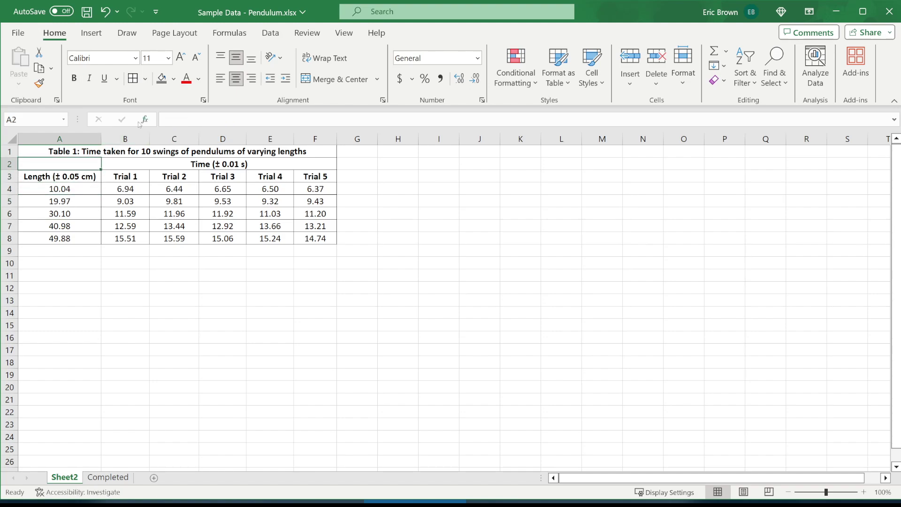
click(173, 79)
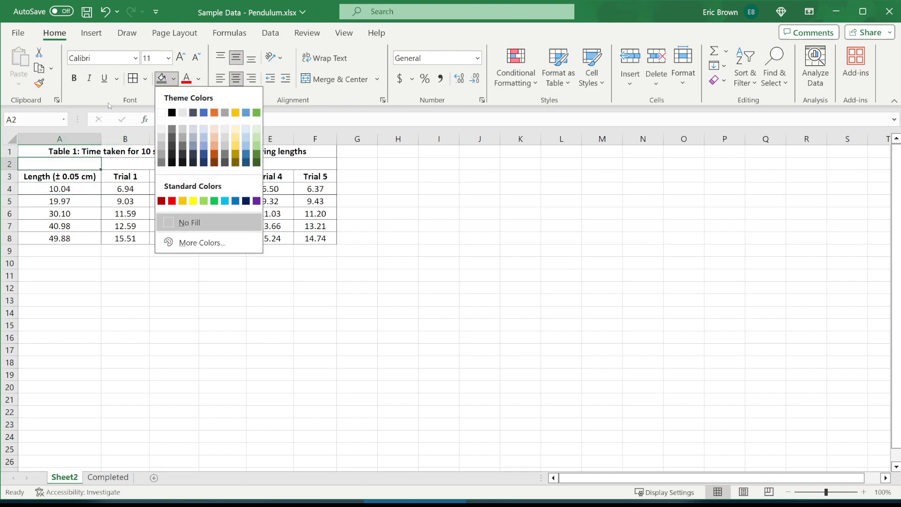
click(172, 129)
click(125, 201)
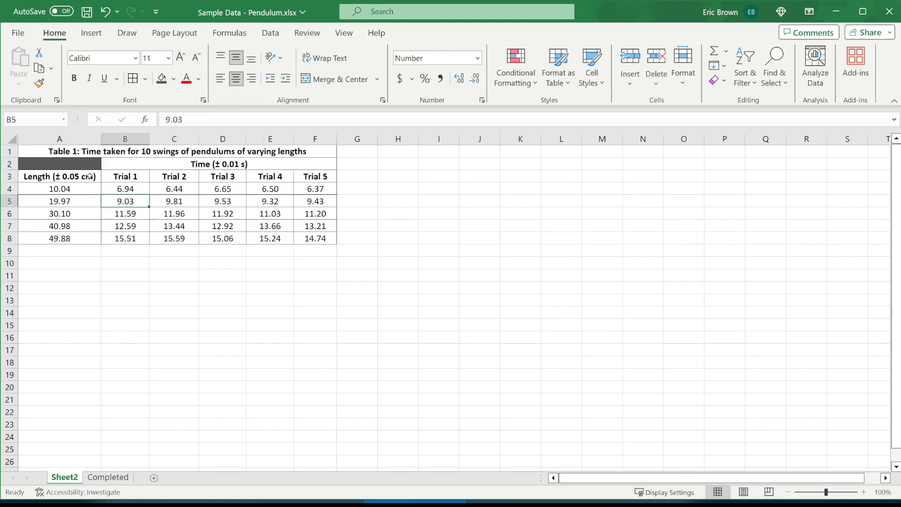
click(60, 164)
click(156, 275)
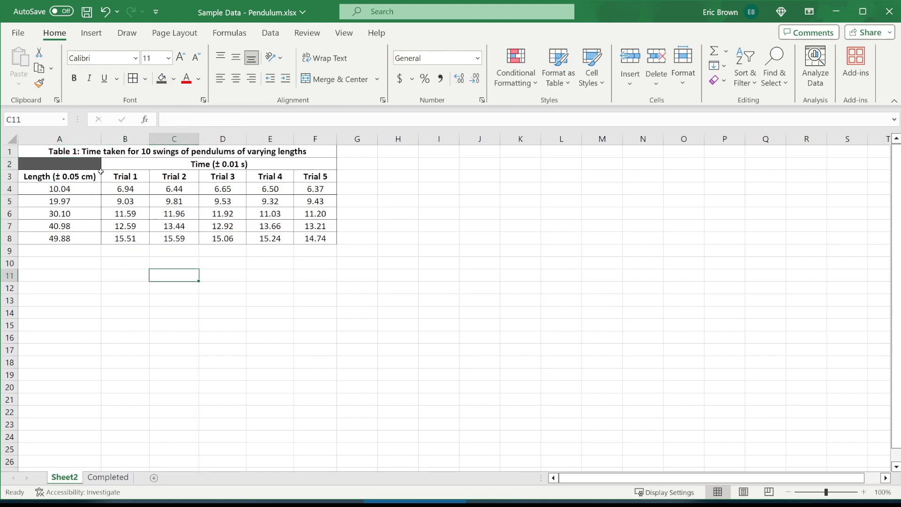
click(64, 165)
key(ctrl+z)
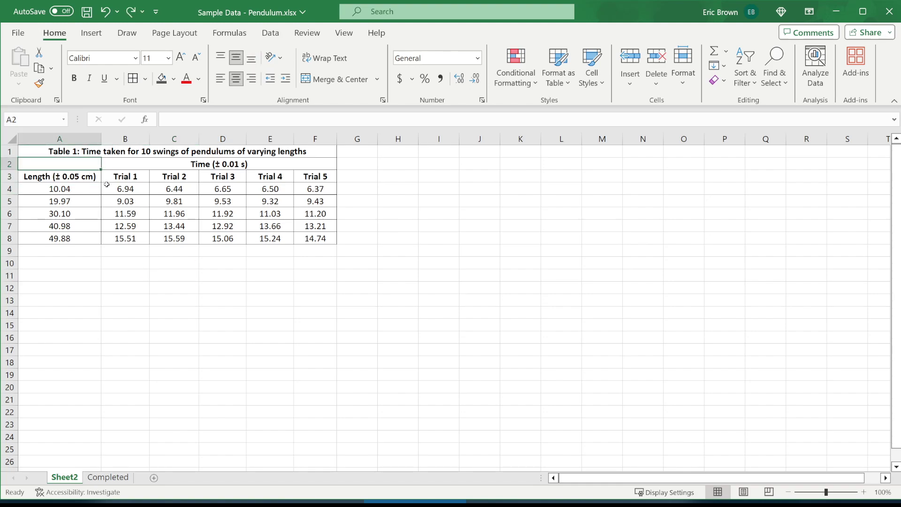
Step: Move the Length heading from A3 up into the empty cell A2
click(67, 174)
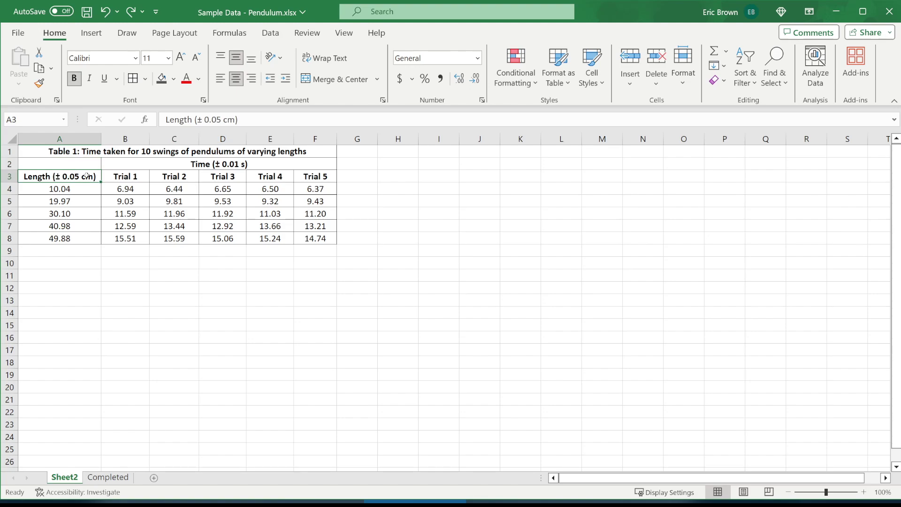
key(ctrl+c)
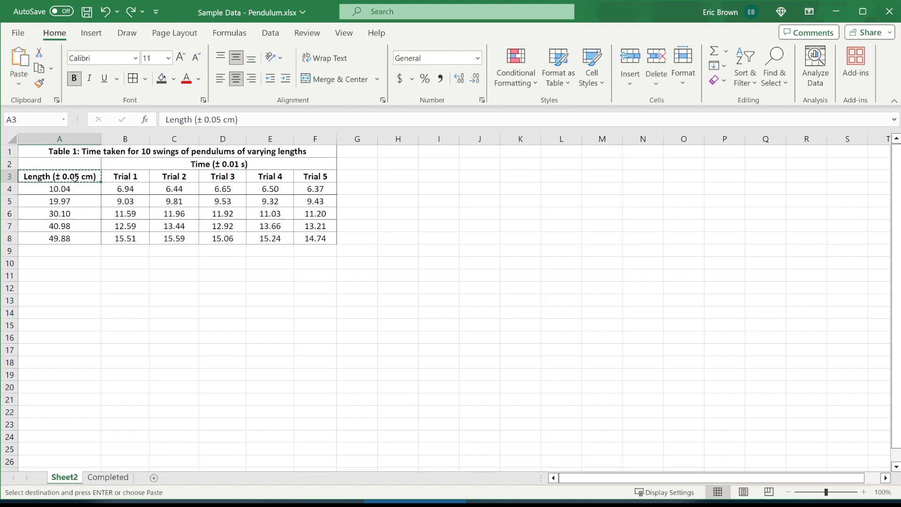
click(71, 165)
key(ctrl+v)
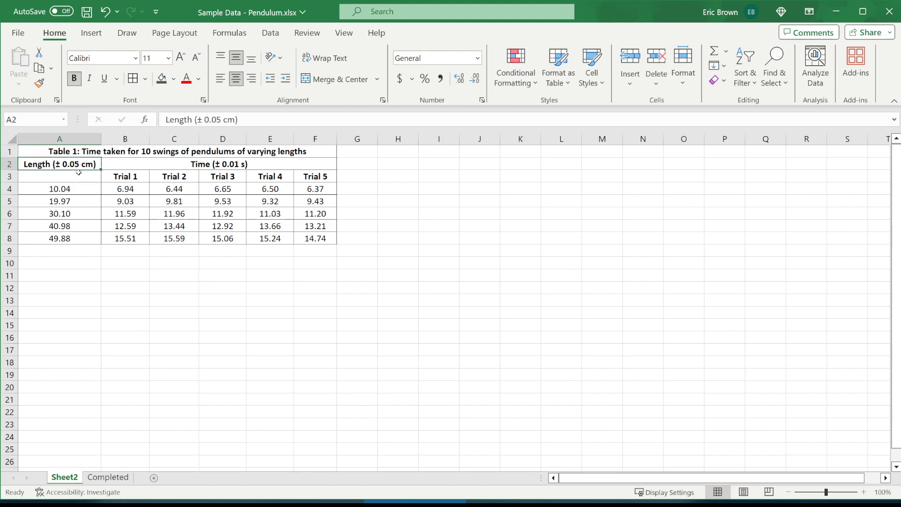
Step: Merge and center A2:A3 for the Length heading and turn on text wrapping
drag(77, 166, 78, 172)
click(314, 81)
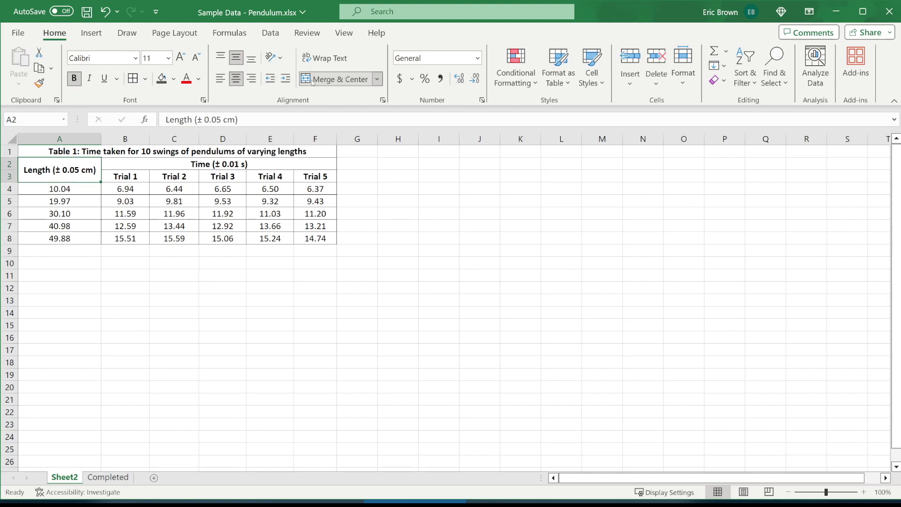
click(324, 61)
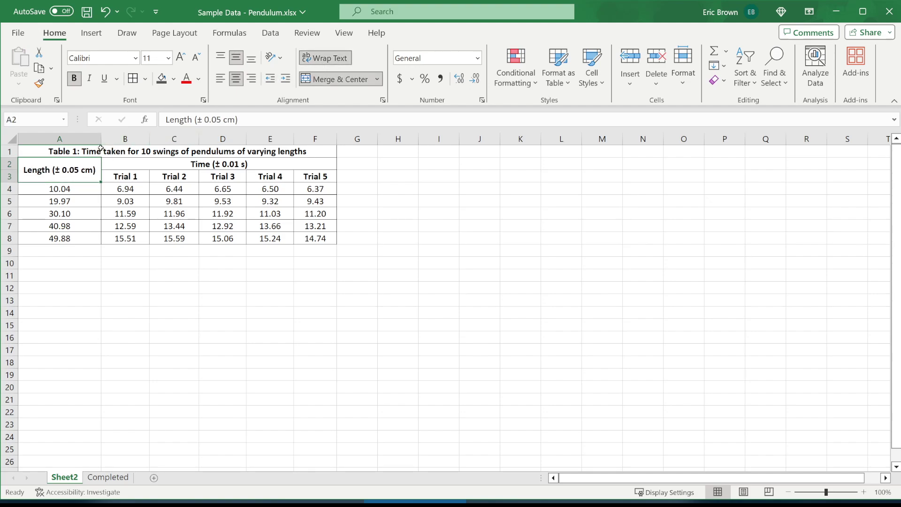
Step: Narrow column A to roughly half its width and insert a line break after "Length" in the merged heading
drag(101, 148, 60, 141)
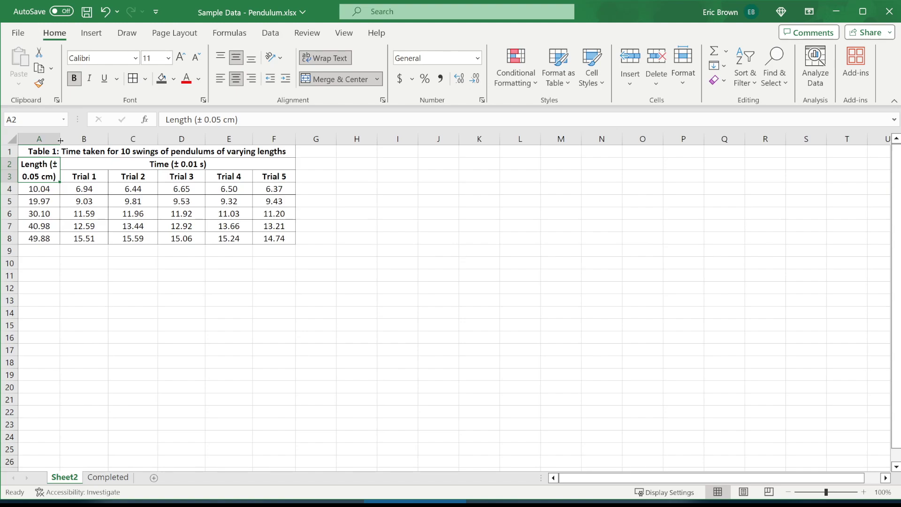
double_click(50, 165)
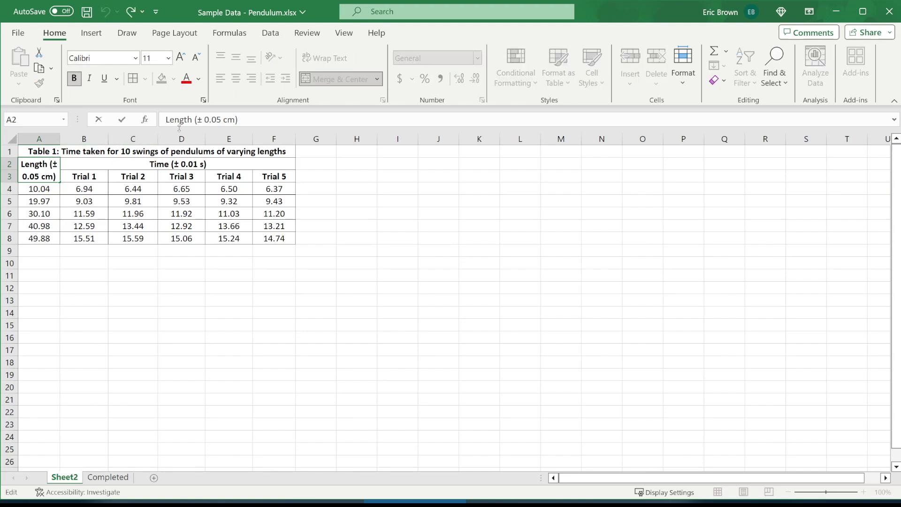
key(alt+Return)
key(Return)
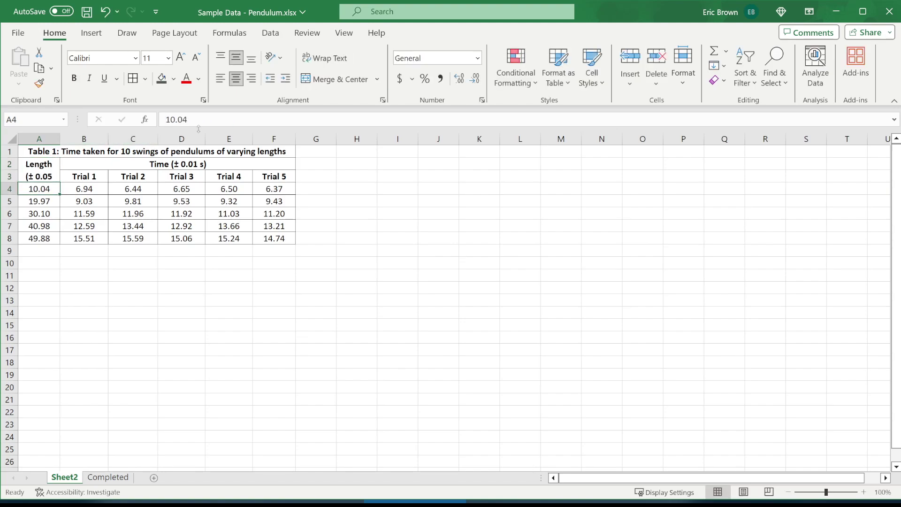
Step: Widen column A slightly so that (± 0.05 cm) fits on one line under Length
drag(60, 139, 69, 141)
click(71, 164)
drag(93, 177, 94, 189)
click(43, 201)
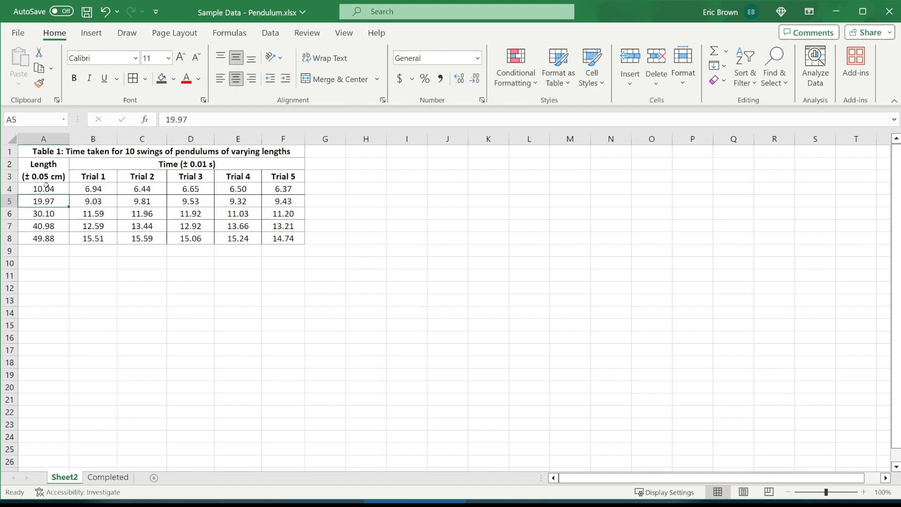
Step: Align the Length heading to the bottom of its merged cell
click(45, 188)
click(44, 170)
click(251, 58)
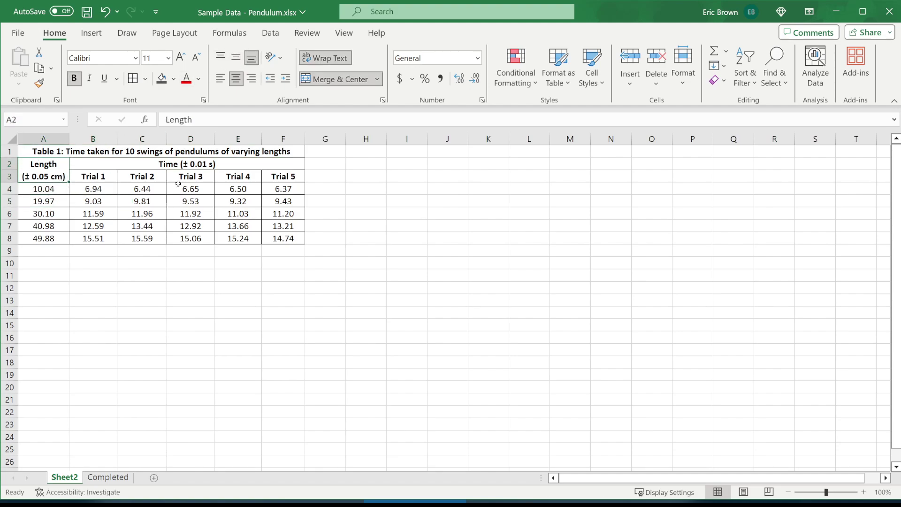
click(178, 185)
click(302, 252)
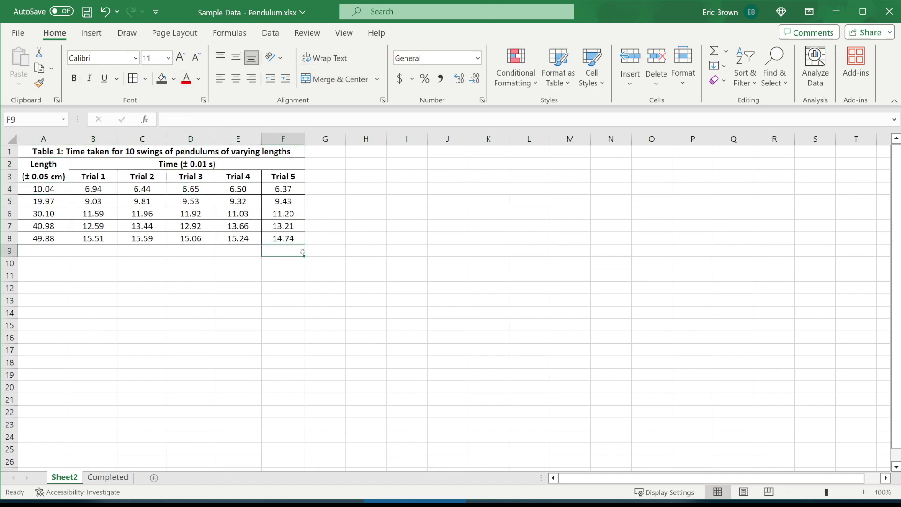
click(40, 162)
click(124, 164)
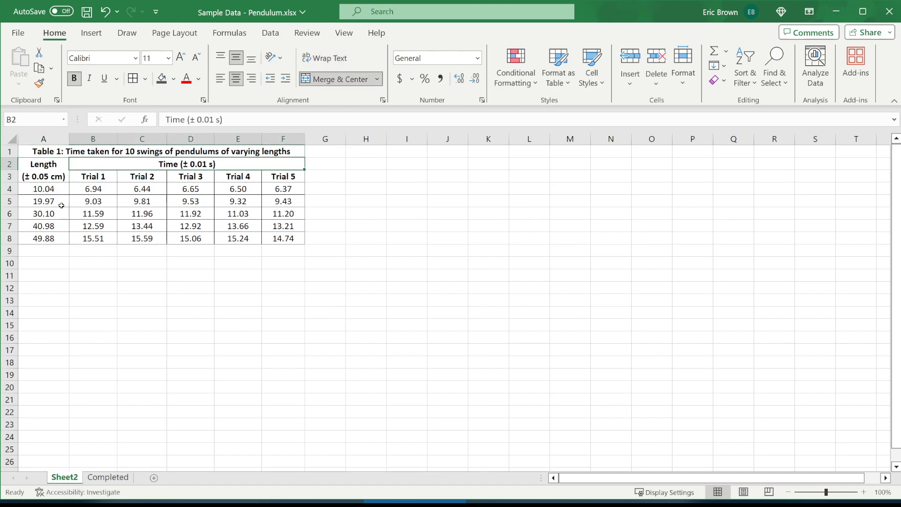
click(292, 247)
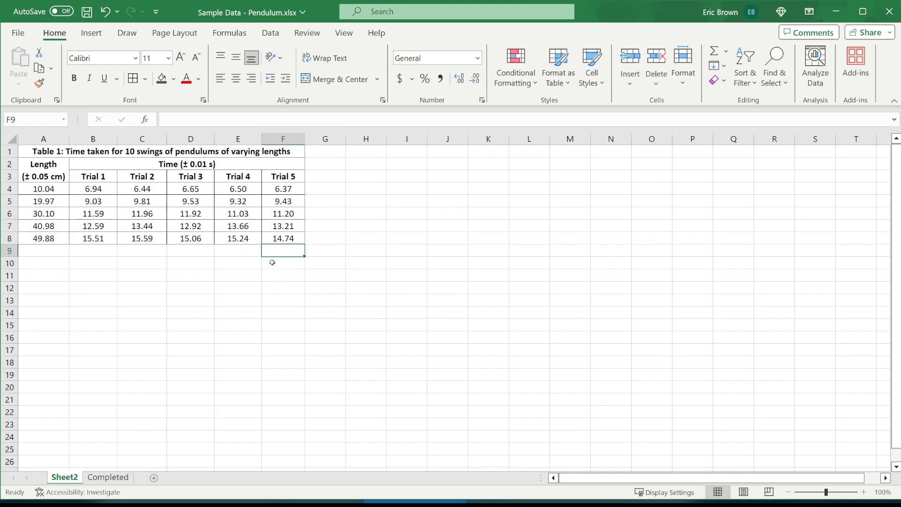
drag(279, 238, 12, 151)
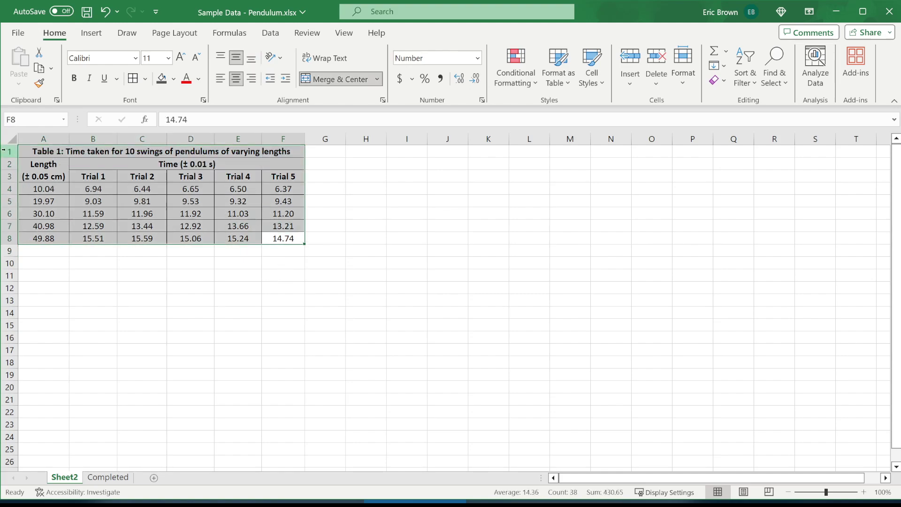
click(203, 285)
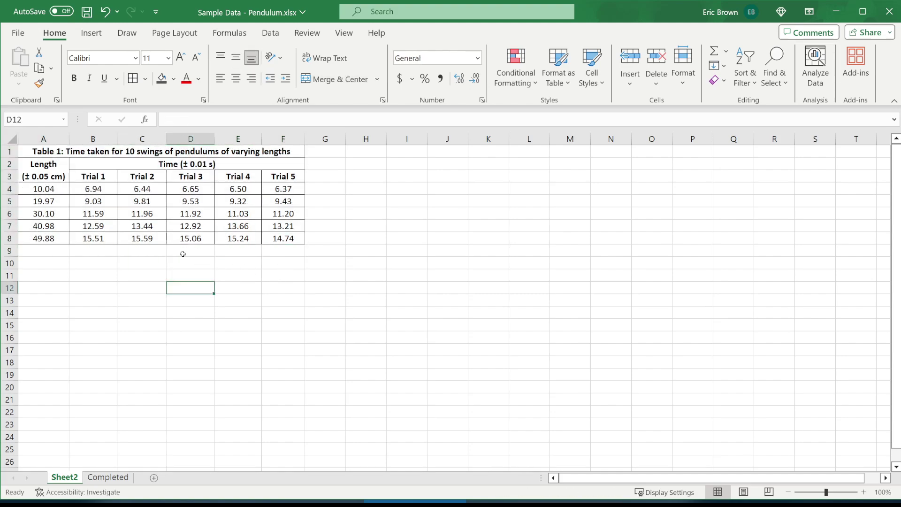
click(60, 265)
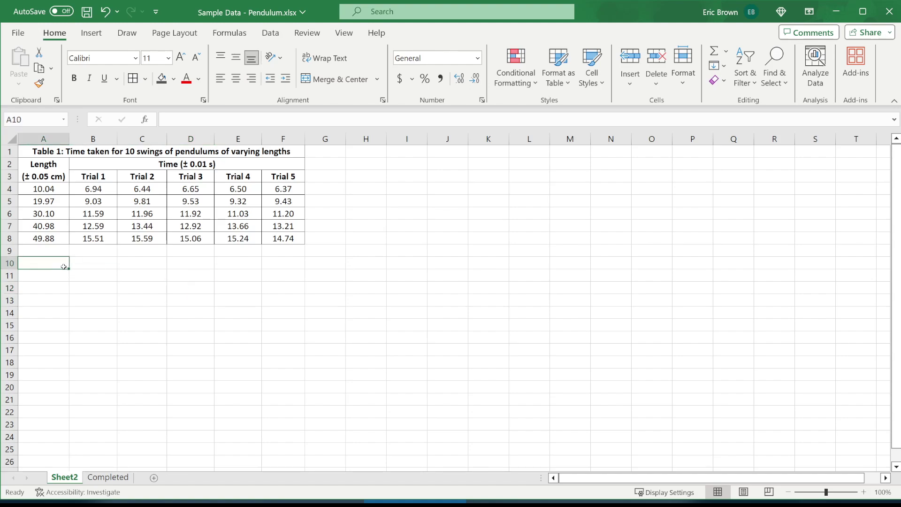